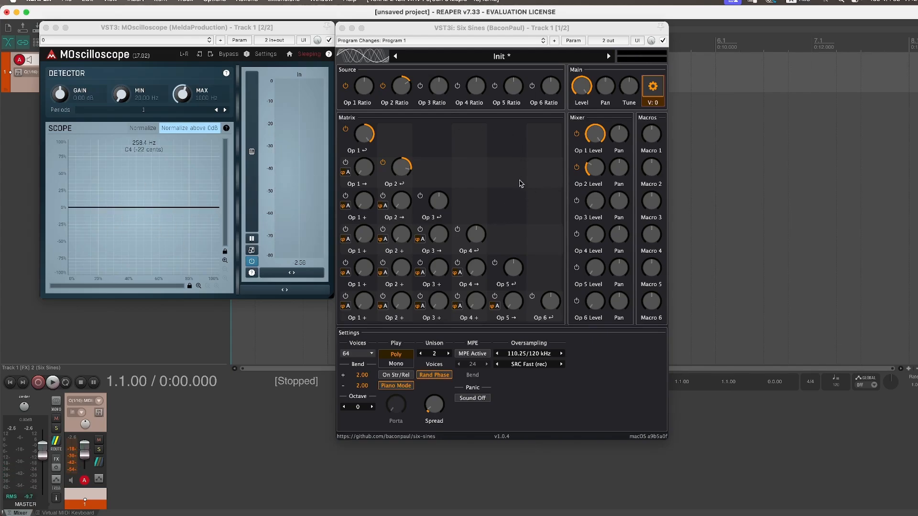
Reset the Six Sines patch to Init and open the main output level's settings
click(497, 62)
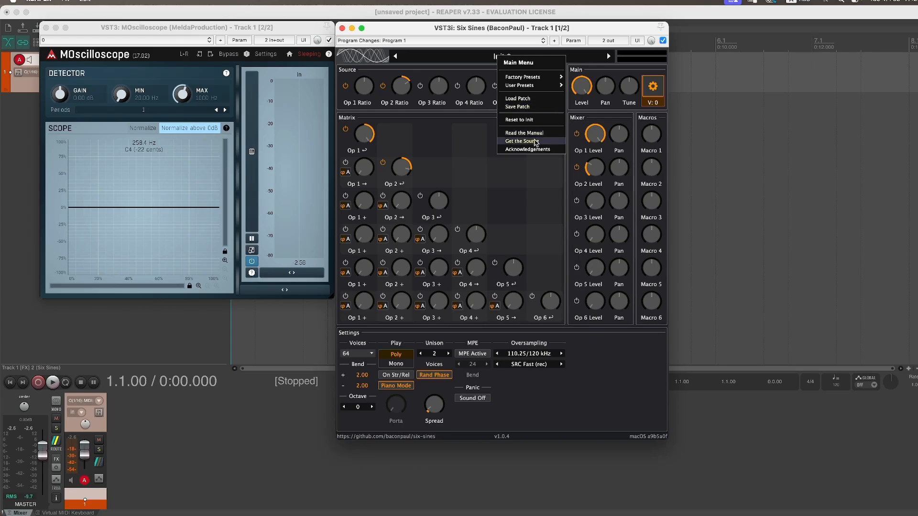
click(522, 123)
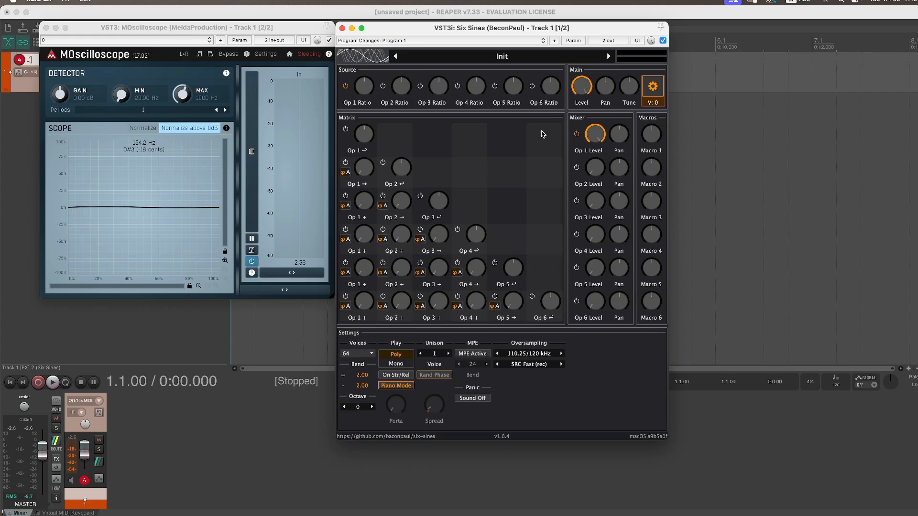
click(582, 86)
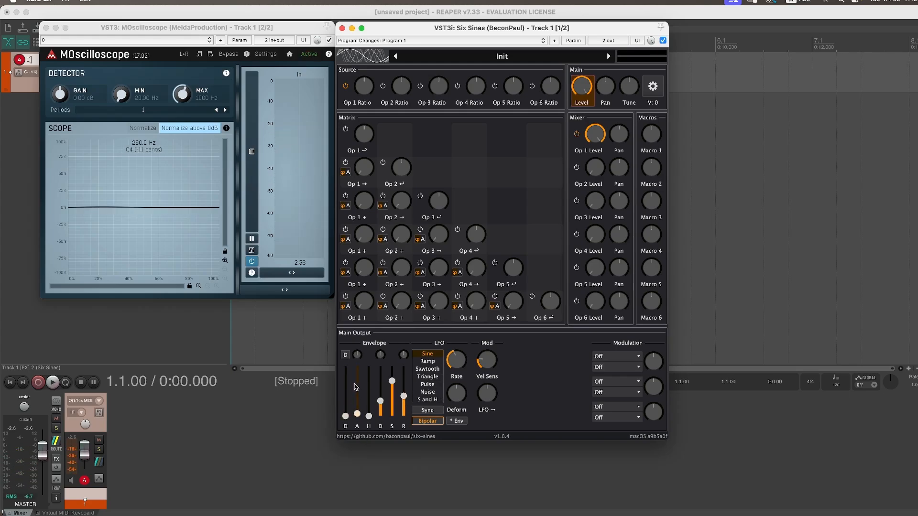
Adjust the main envelope's release to about 333 ms and bend its release curve
drag(404, 396, 405, 374)
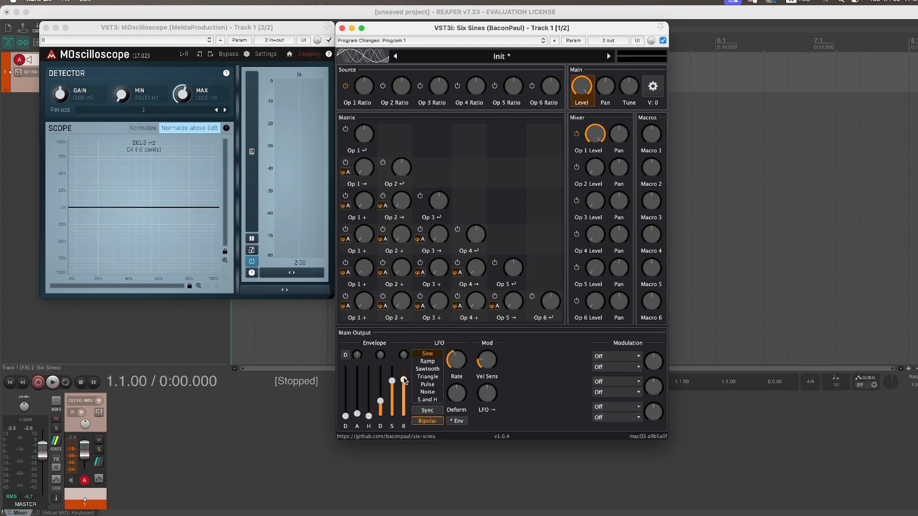
drag(405, 380, 404, 385)
drag(404, 355, 408, 462)
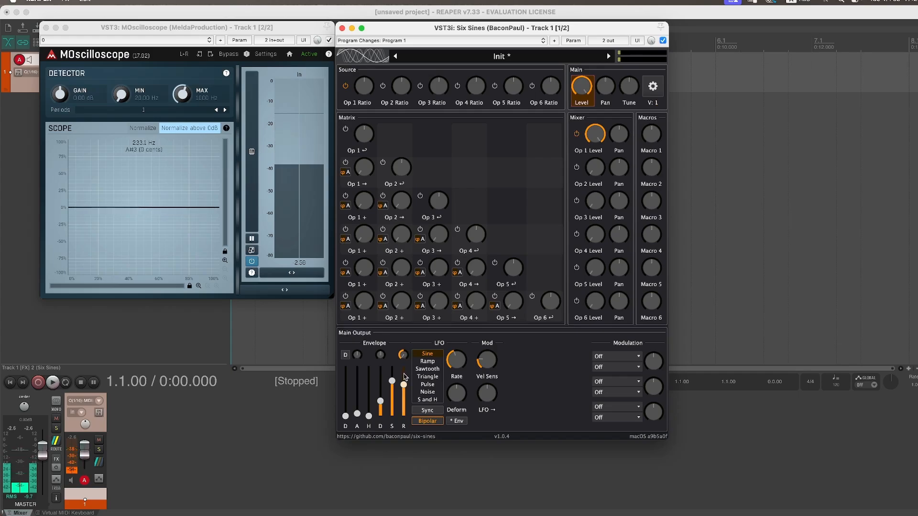
drag(404, 385, 407, 376)
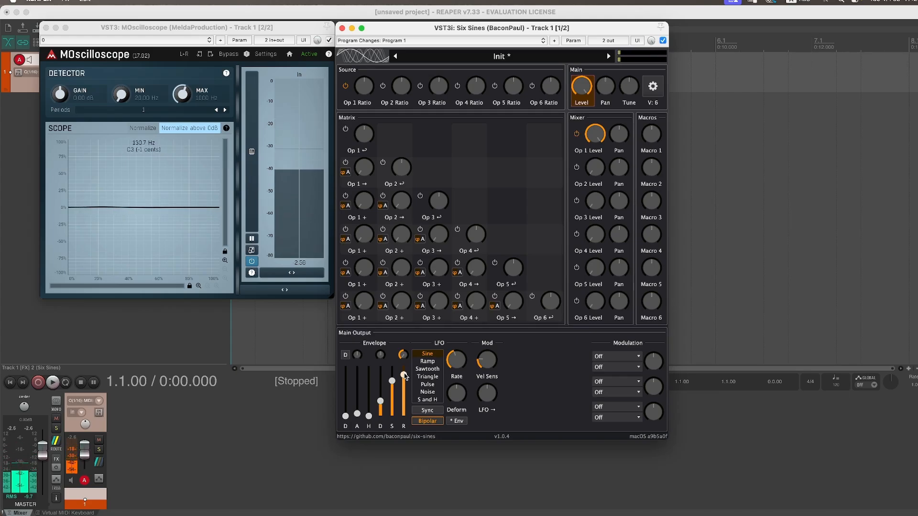
drag(404, 376, 404, 389)
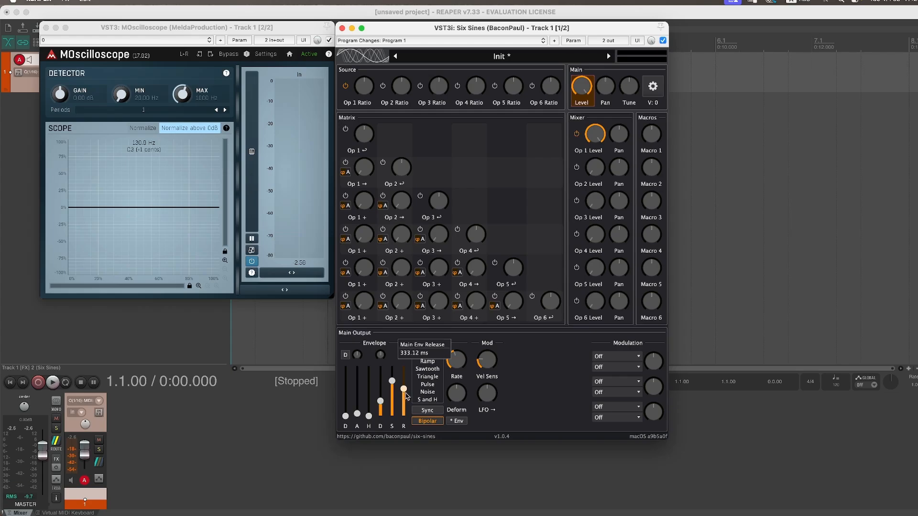
Try longer main envelope attacks with a reshaped attack curve, and settle on a very short attack
drag(358, 415, 361, 387)
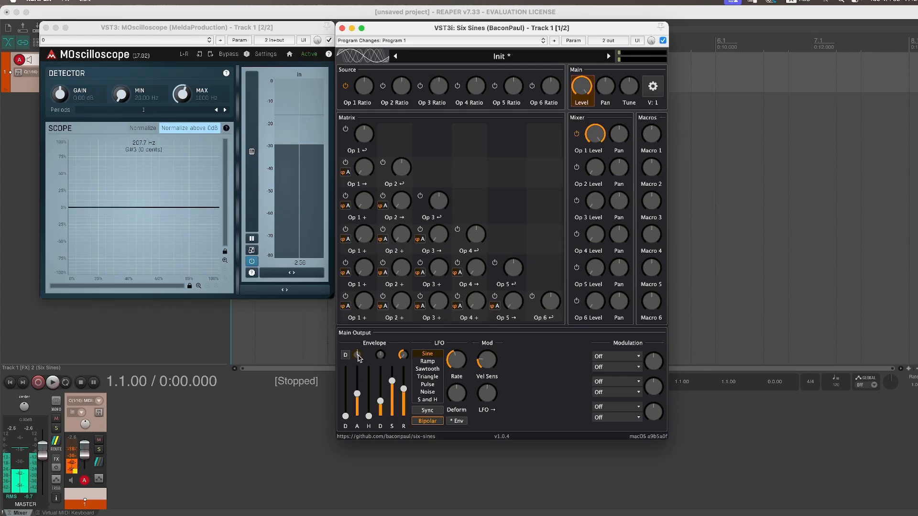
drag(357, 389, 360, 381)
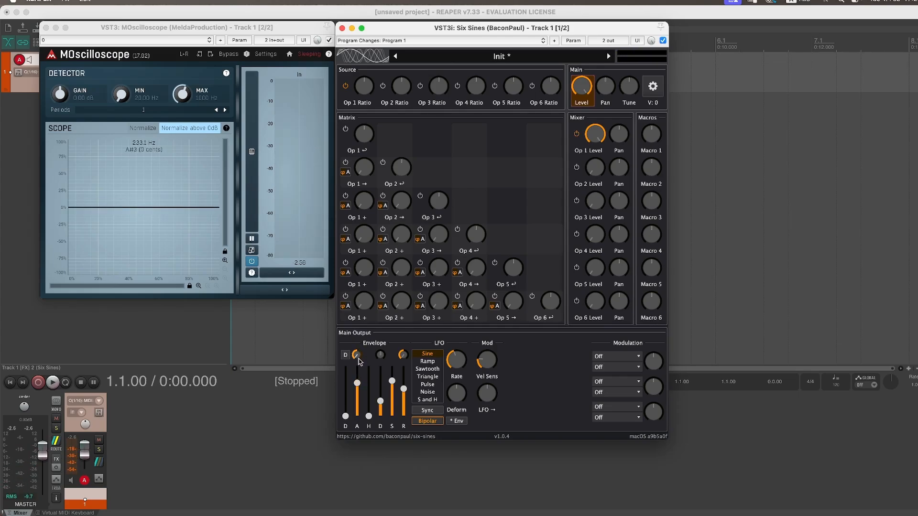
mouse_move(358, 384)
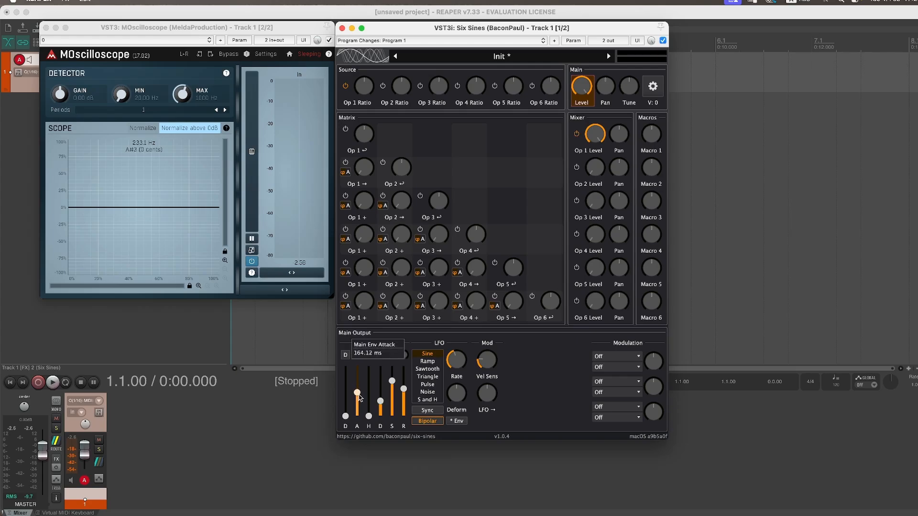
drag(359, 398, 358, 462)
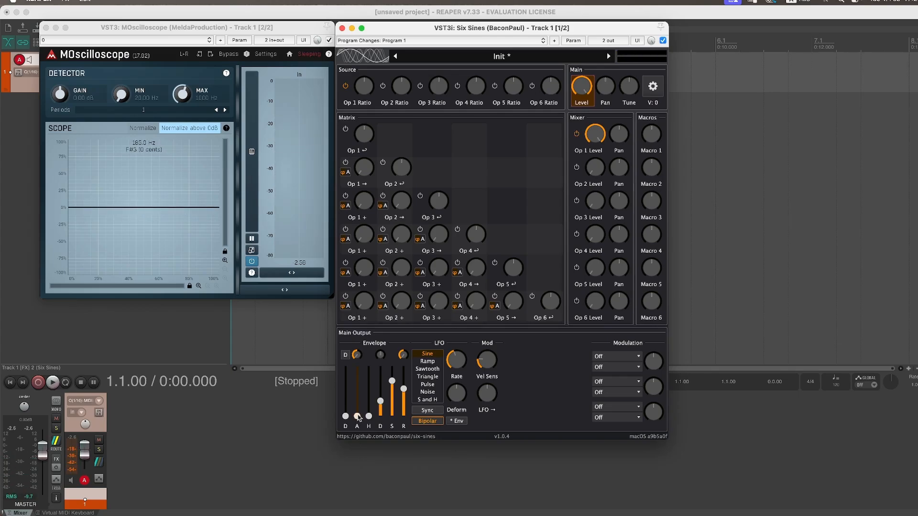
drag(358, 417, 361, 413)
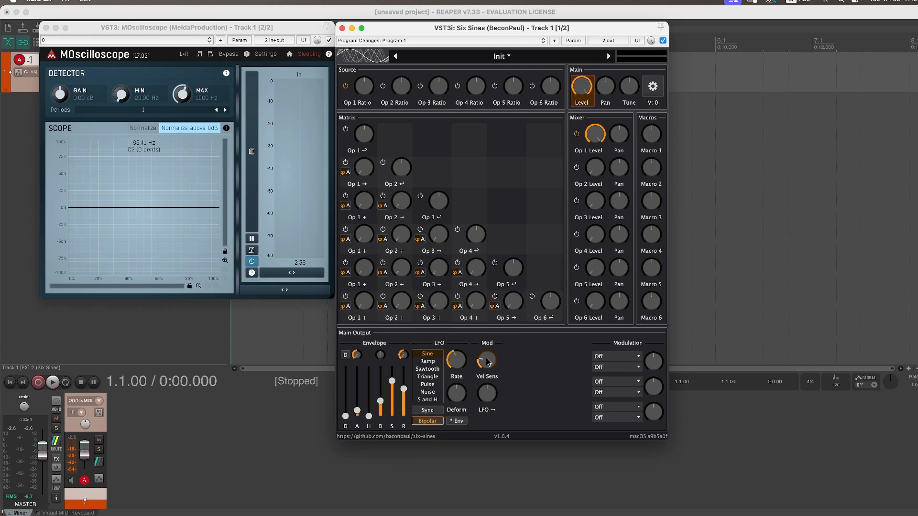
Raise the main output's velocity sensitivity to maximum and its envelope sustain to full
drag(487, 367, 500, 251)
drag(392, 382, 404, 400)
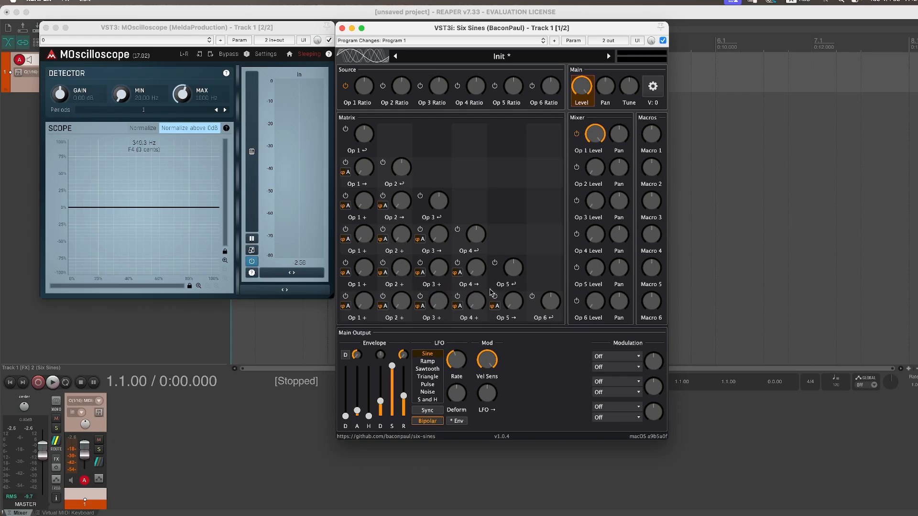
Open Op 1's source settings and audition its successive waveforms up to TX 3
click(363, 91)
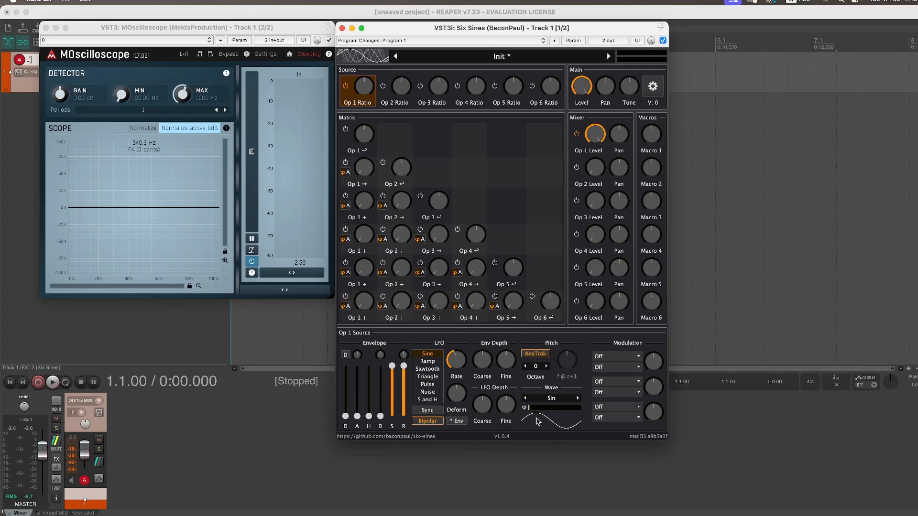
click(579, 399)
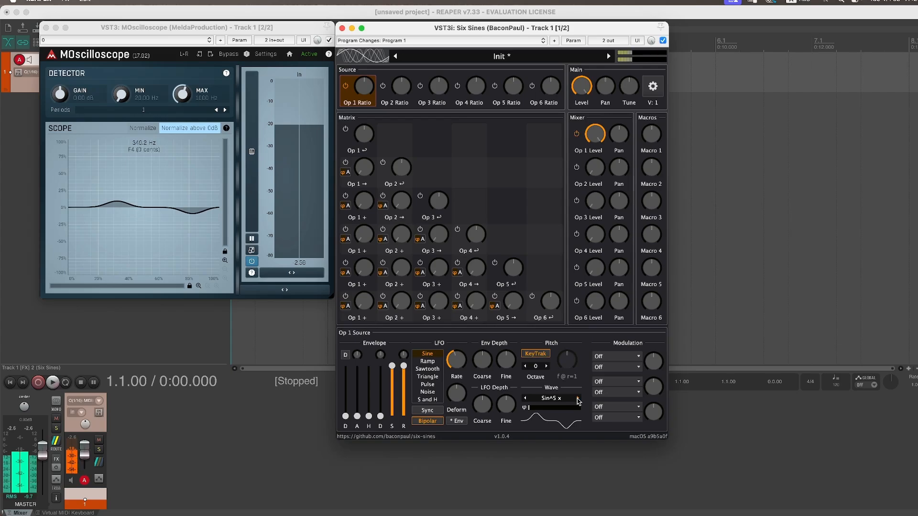
click(578, 399)
click(578, 399)
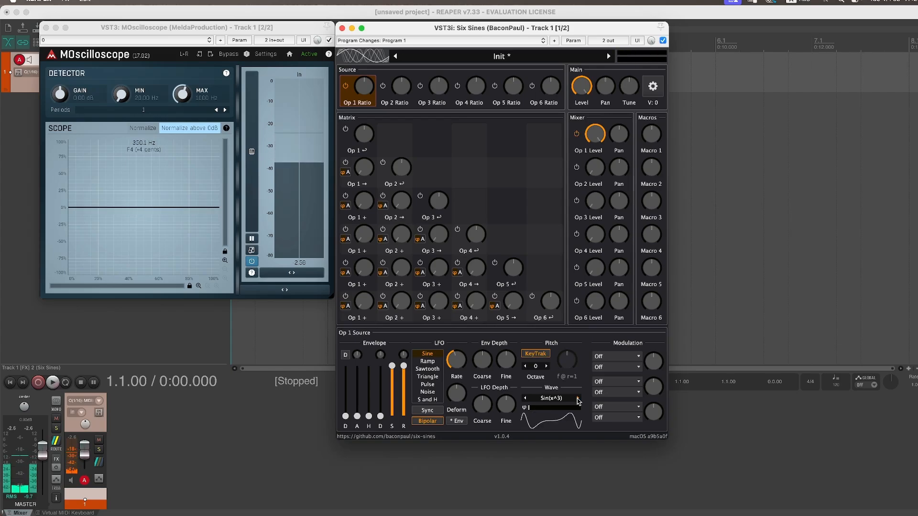
click(578, 398)
click(578, 399)
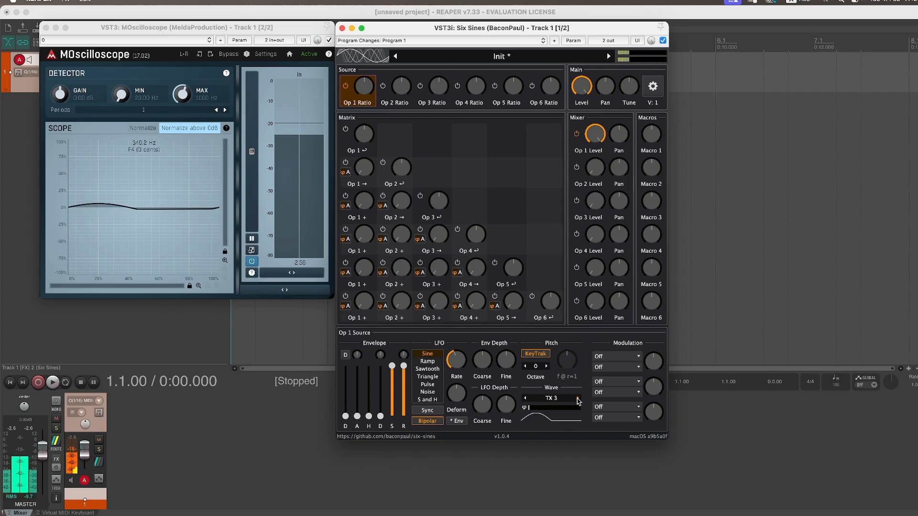
Try the TX 4 waveform on Op 1, and return the waveform to Sin
click(552, 399)
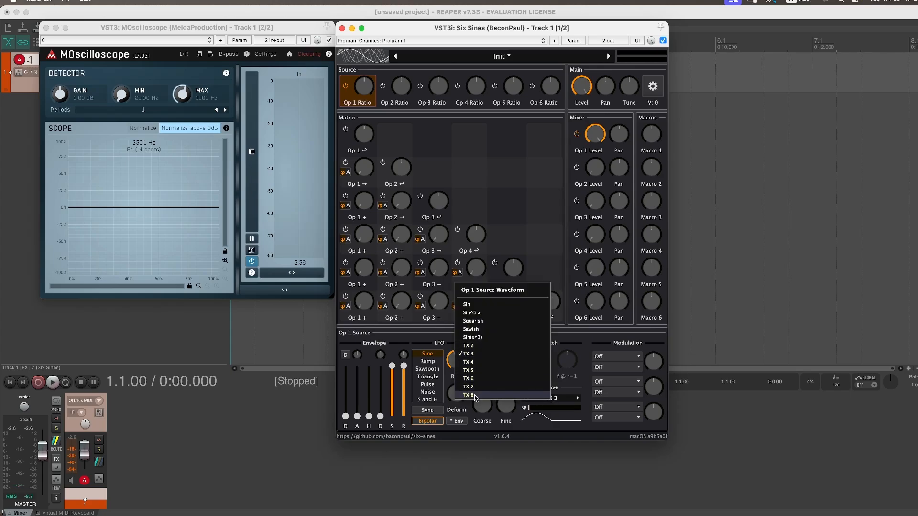
click(471, 362)
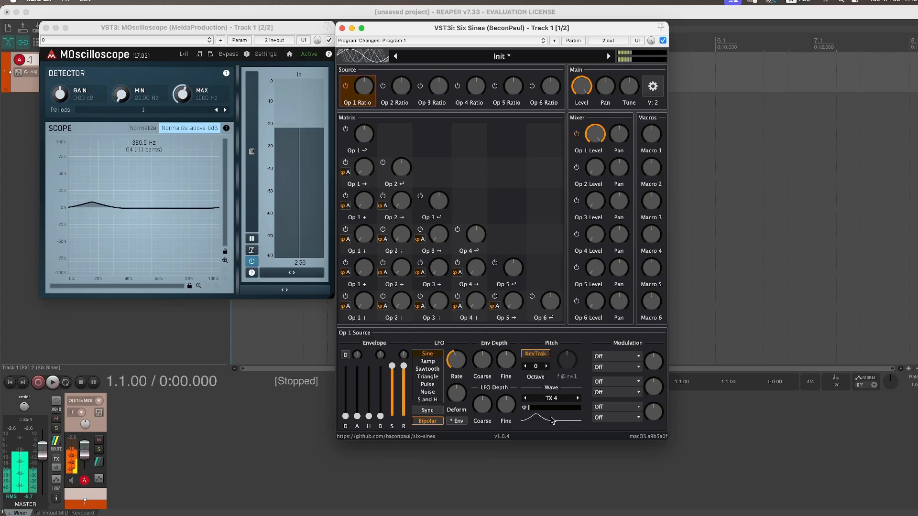
click(555, 399)
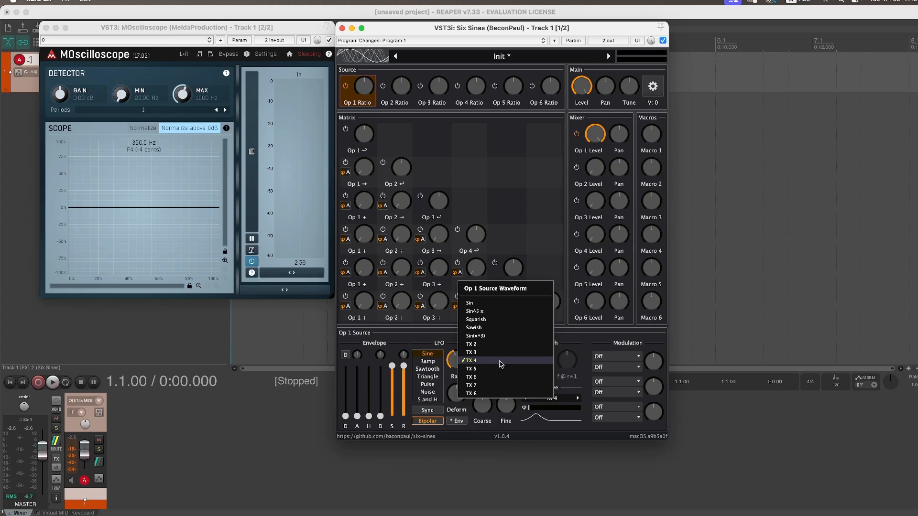
click(478, 305)
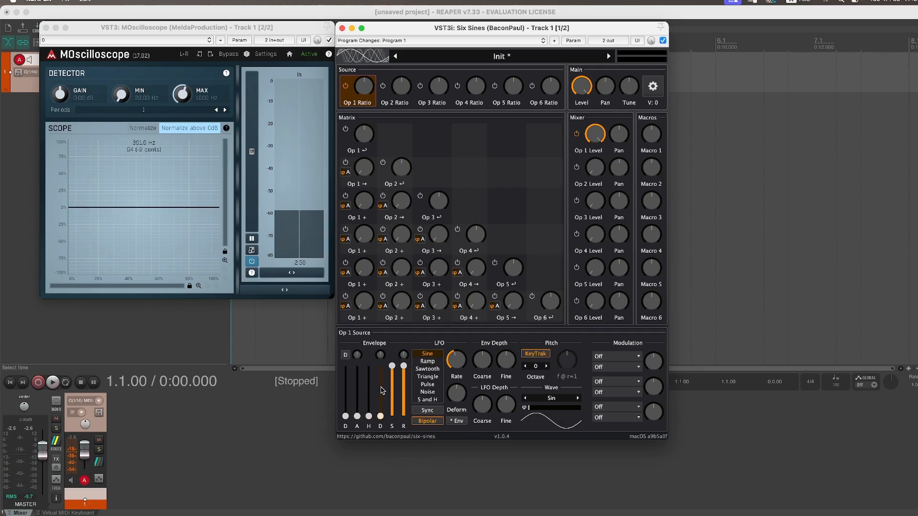
Shape a decaying pitch envelope for Op 1 with zero sustain and a bent decay curve, testing a positive coarse envelope depth
mouse_move(380, 416)
mouse_down()
mouse_move(381, 380)
mouse_move(392, 377)
mouse_move(392, 420)
mouse_up()
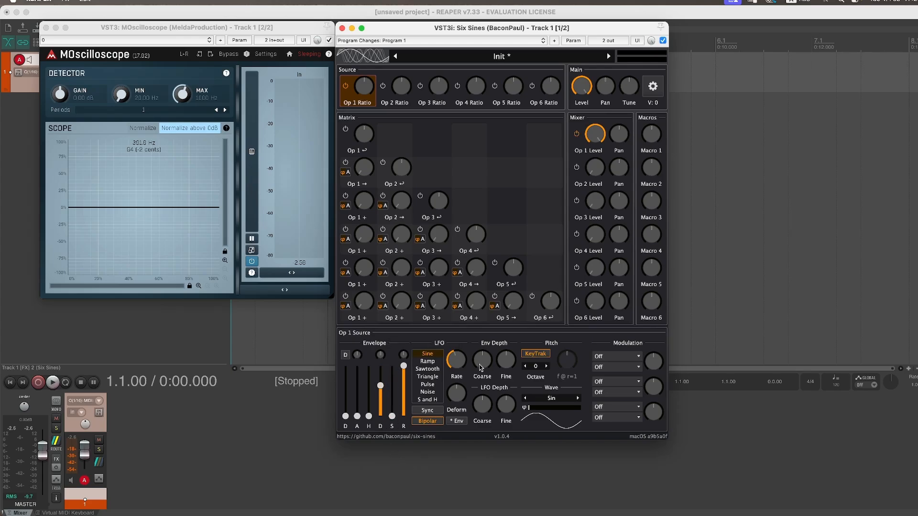
mouse_move(486, 368)
mouse_down()
mouse_move(487, 352)
mouse_move(483, 377)
mouse_up()
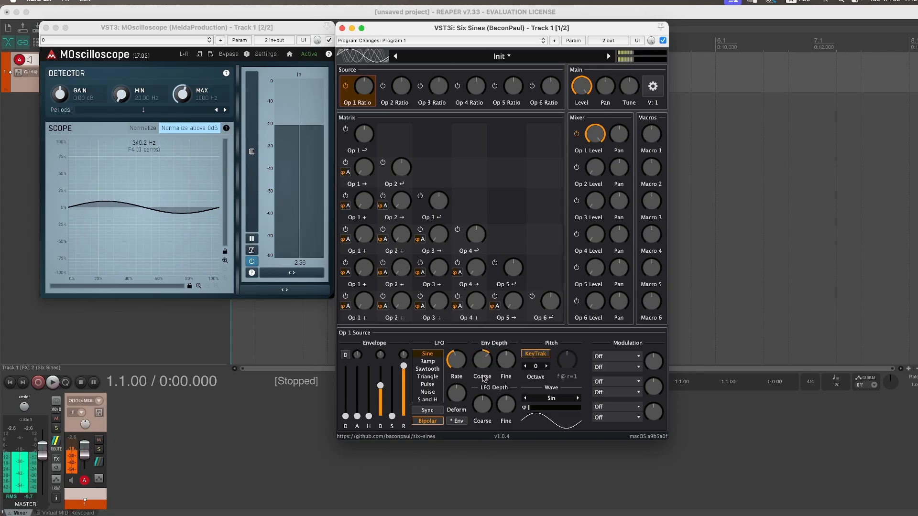
drag(382, 357, 394, 471)
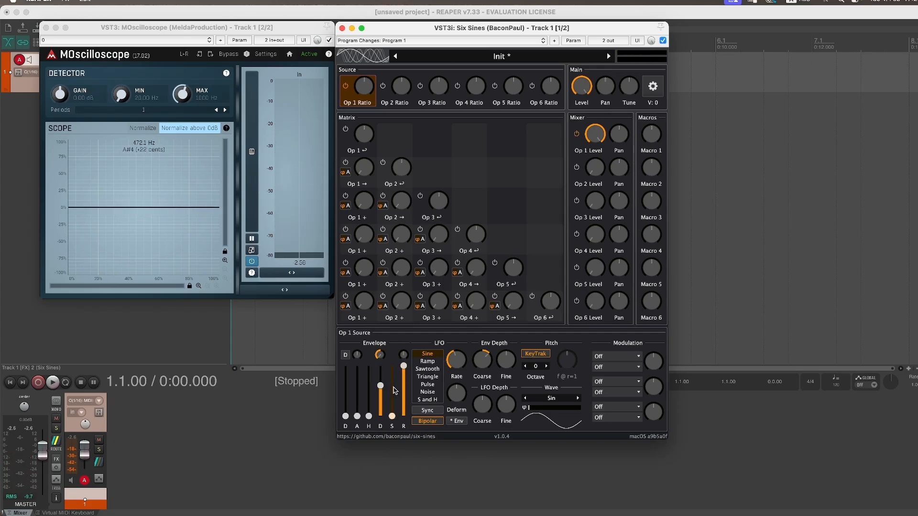
drag(381, 386, 381, 392)
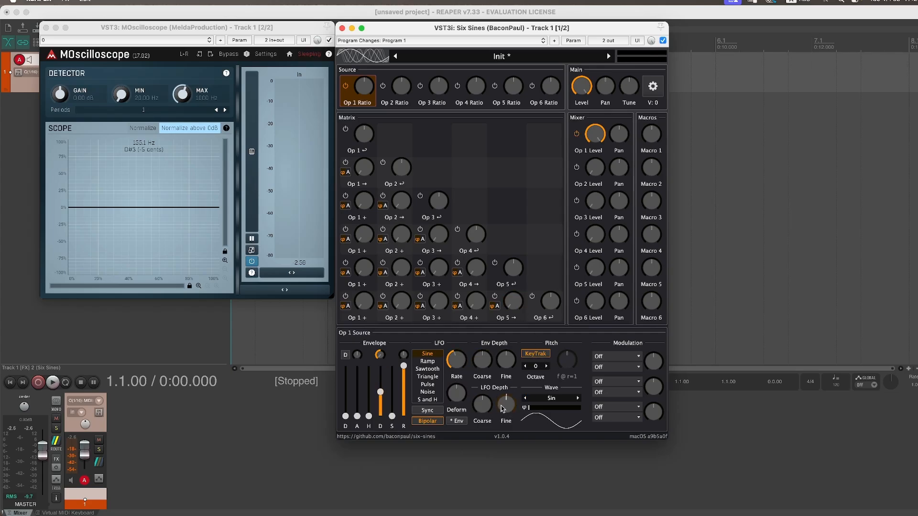
Add fine LFO pitch depth to Op 1, scale the LFO by the envelope, and lengthen the envelope decay
drag(508, 409, 511, 407)
click(458, 422)
drag(381, 393, 382, 379)
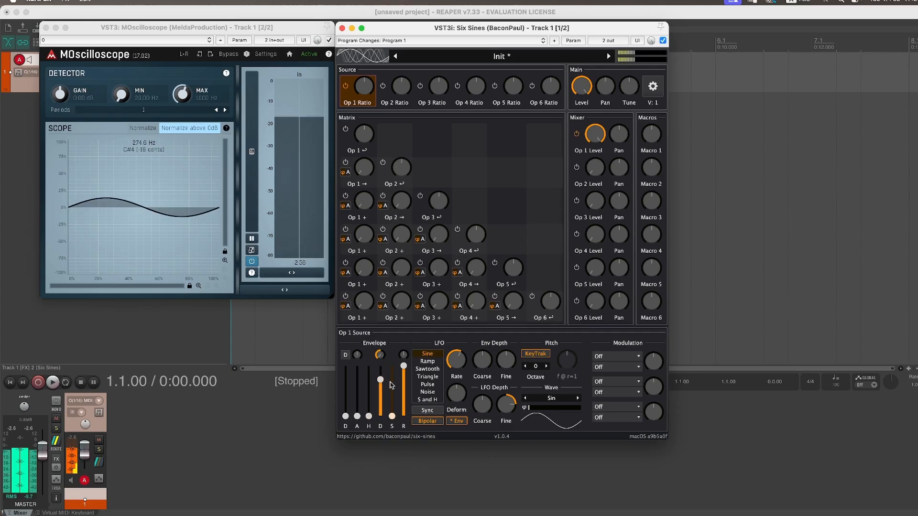
Make Op 1's vibrato fade in by setting envelope decay to zero, sustain to full, and lengthening the attack
drag(381, 381, 387, 454)
drag(393, 414, 395, 385)
drag(357, 416, 364, 373)
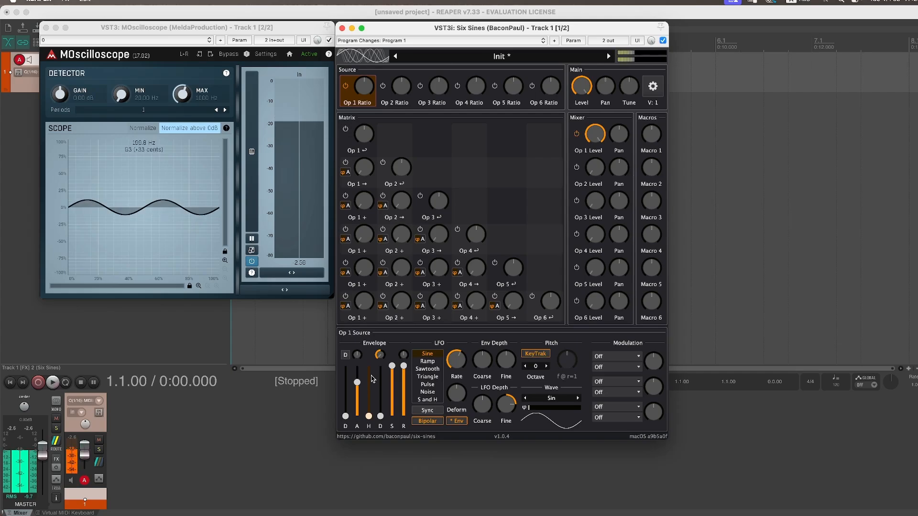
drag(359, 385, 363, 381)
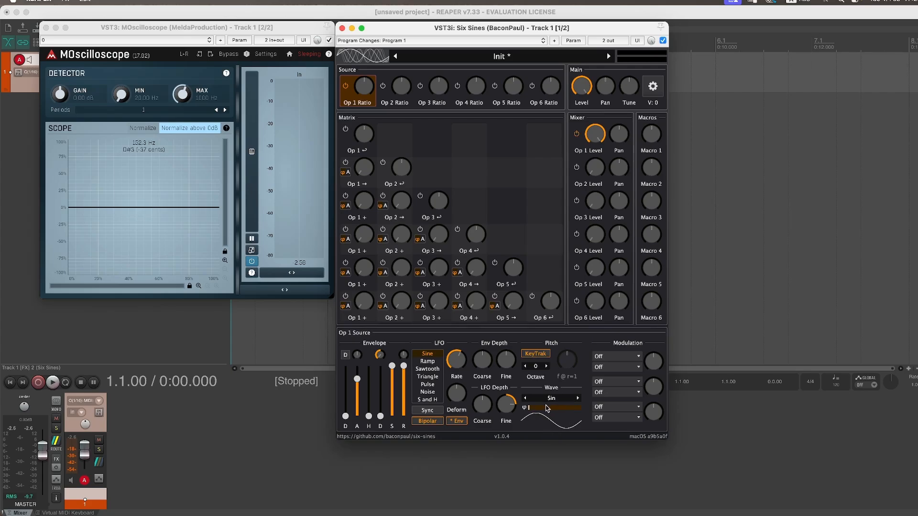
Test Op 1's waveform phase control and review its modulation targets without choosing one
mouse_move(534, 411)
mouse_down()
mouse_move(562, 410)
mouse_move(523, 409)
mouse_up()
click(614, 369)
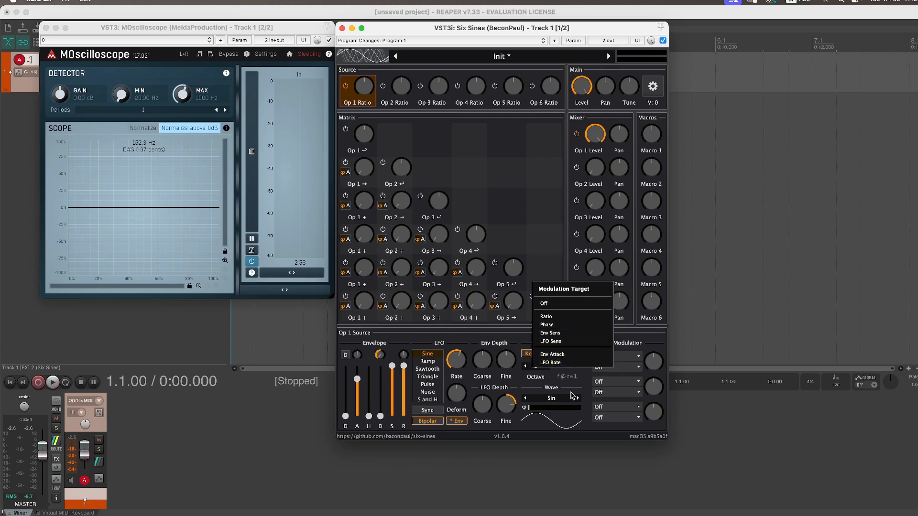
click(369, 341)
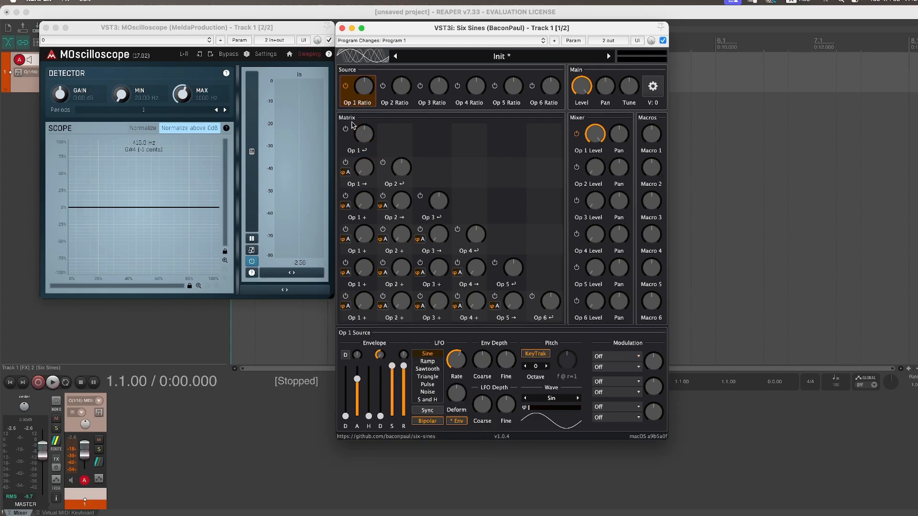
Open Op 1's feedback in the matrix, enable it, and experiment with positive feedback amounts
click(367, 136)
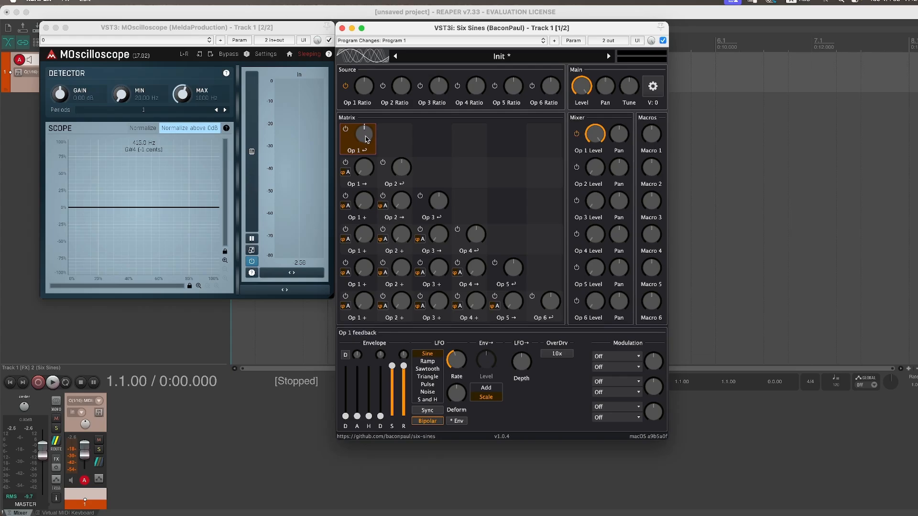
mouse_move(366, 139)
mouse_down()
mouse_move(358, 145)
mouse_move(361, 121)
mouse_up()
drag(367, 137, 366, 173)
Check the global synth settings, return to Op 1's feedback, and lower its amount to zero
click(654, 86)
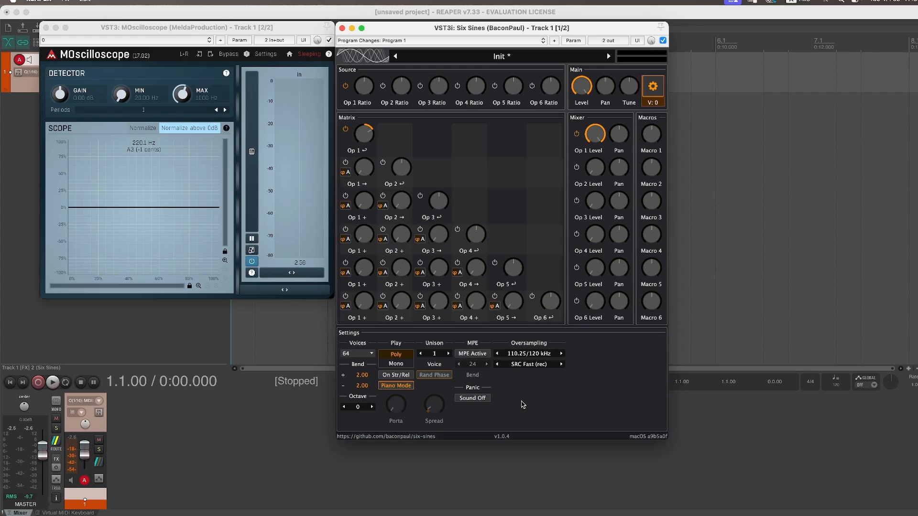
click(371, 138)
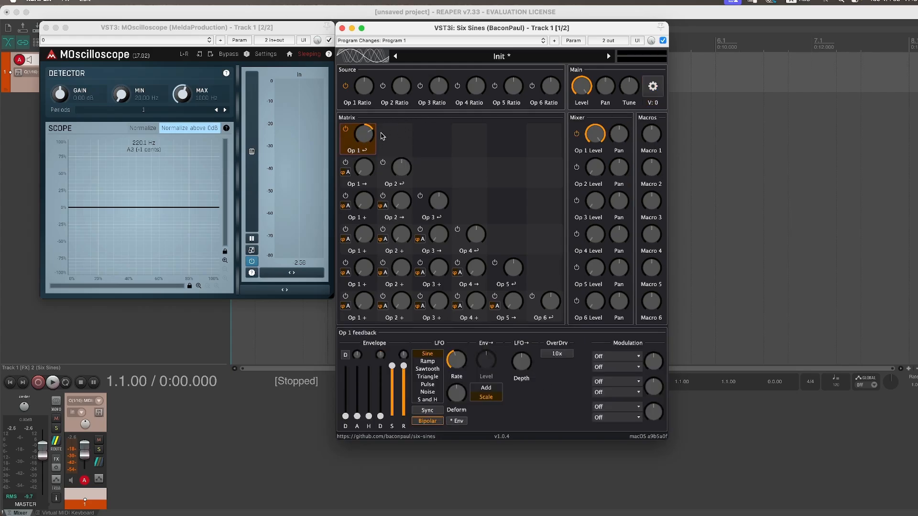
drag(367, 136, 368, 140)
mouse_move(367, 139)
mouse_down()
mouse_move(374, 102)
mouse_move(368, 147)
mouse_up()
Raise MOscilloscope's detector gain and test Op 1's feedback amount again
drag(62, 95, 63, 76)
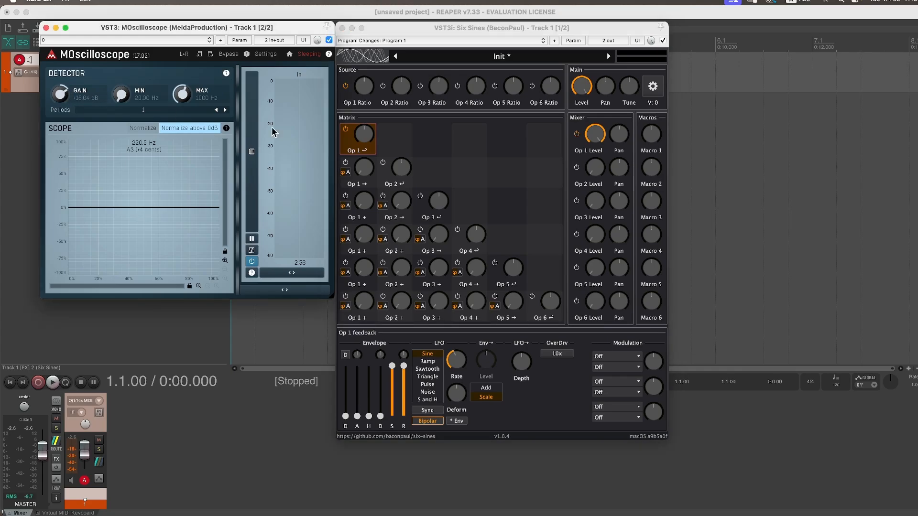
mouse_move(368, 139)
mouse_down()
mouse_move(369, 103)
mouse_move(363, 151)
mouse_up()
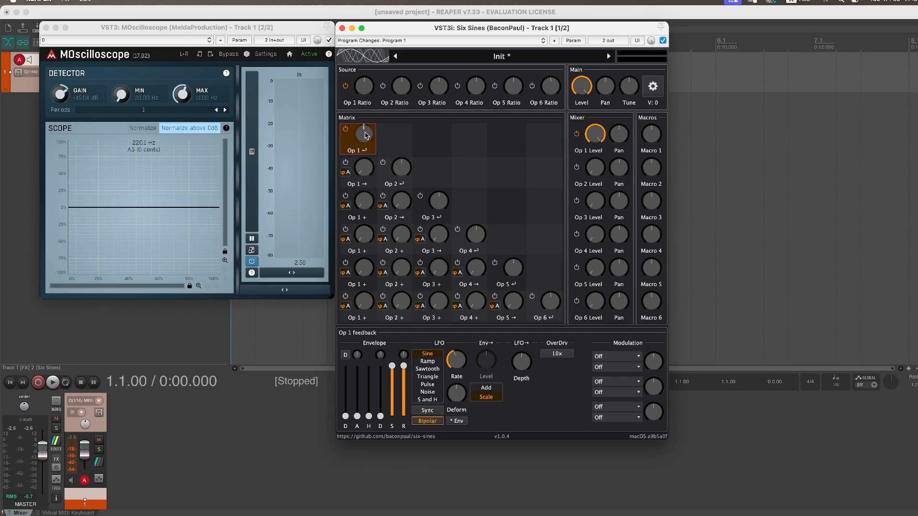
Raise Op 1's feedback amount and shape its envelope with zero sustain and a medium decay
mouse_move(366, 136)
mouse_down()
mouse_move(363, 182)
mouse_move(366, 139)
mouse_up()
drag(365, 136, 369, 77)
mouse_move(366, 134)
drag(367, 134, 369, 145)
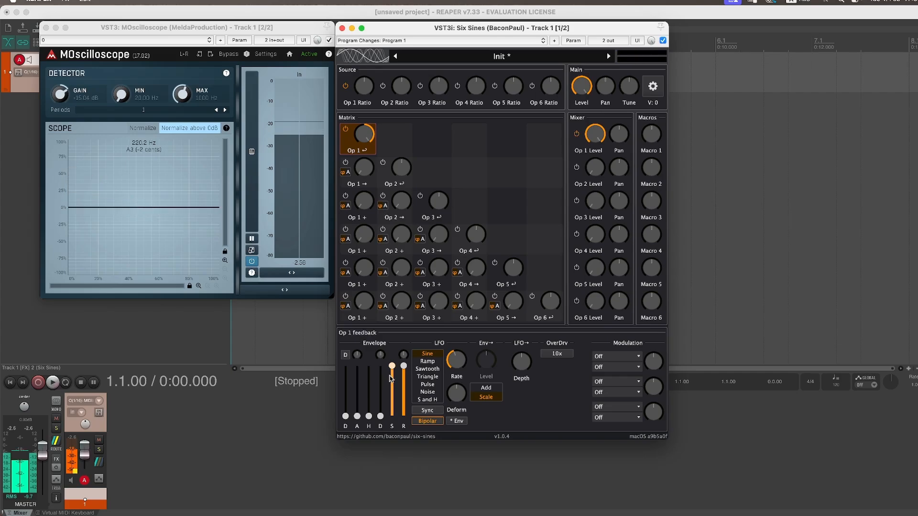
drag(390, 379, 382, 460)
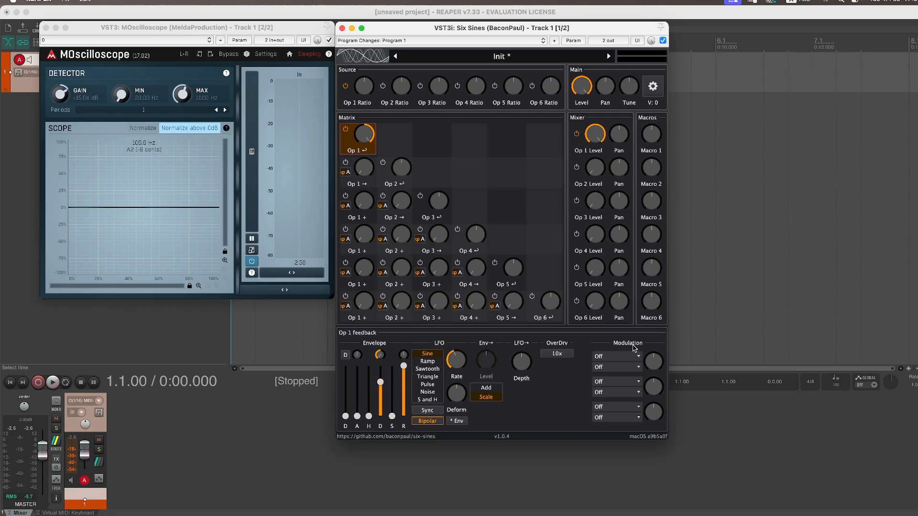
Route Velocity to Env Atten in Op 1 feedback's first modulation slot with a strong positive depth
click(617, 358)
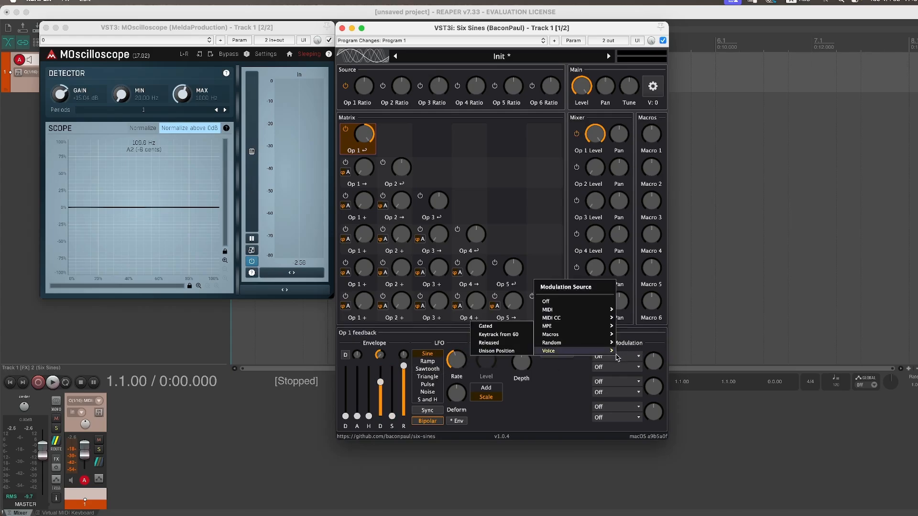
mouse_move(574, 311)
click(507, 311)
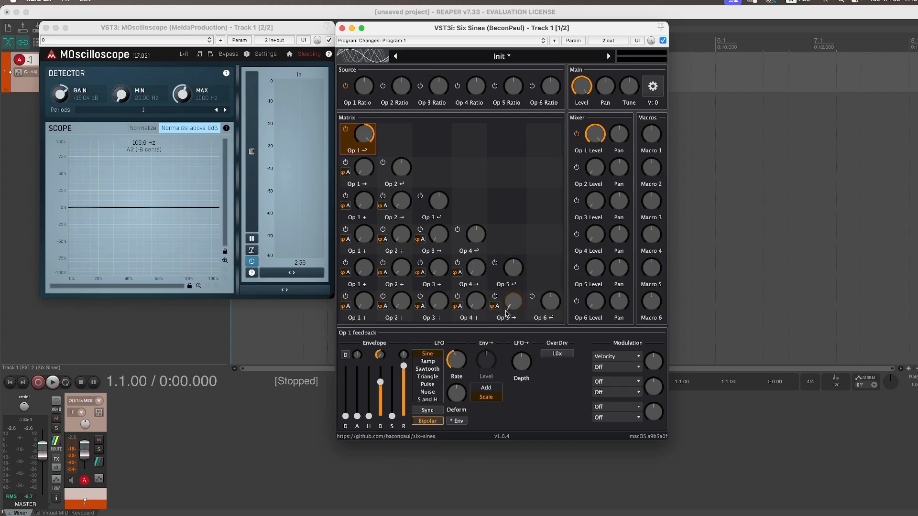
click(614, 368)
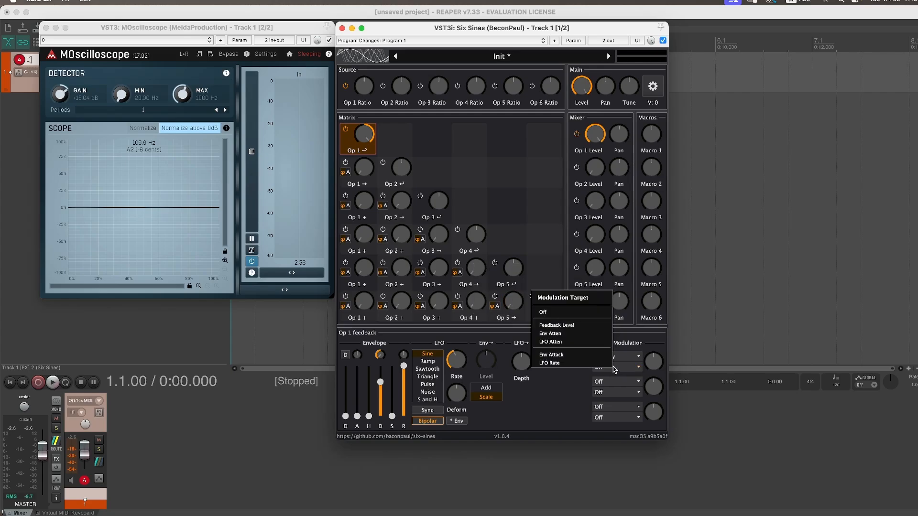
click(558, 335)
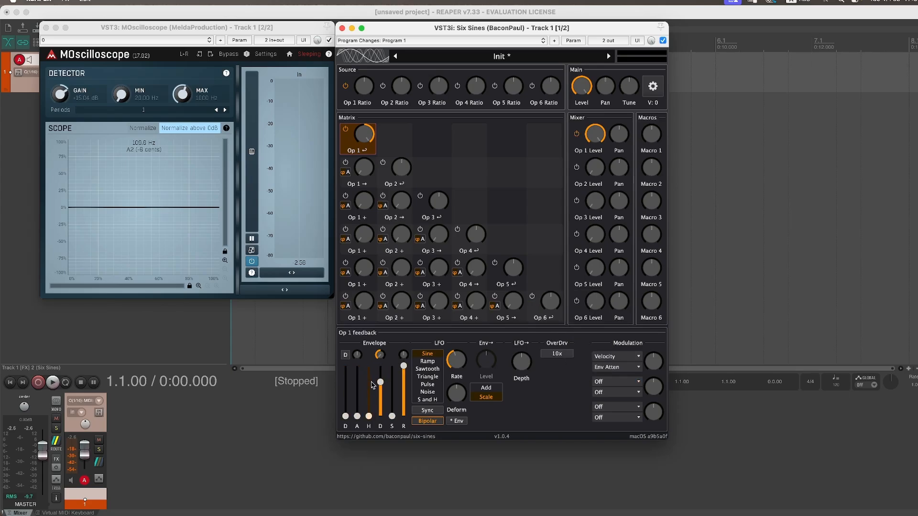
drag(653, 362, 660, 277)
Lengthen the attack of Op 1's feedback envelope and assign Velocity to Env Attack in the second modulation slot
drag(357, 416, 361, 381)
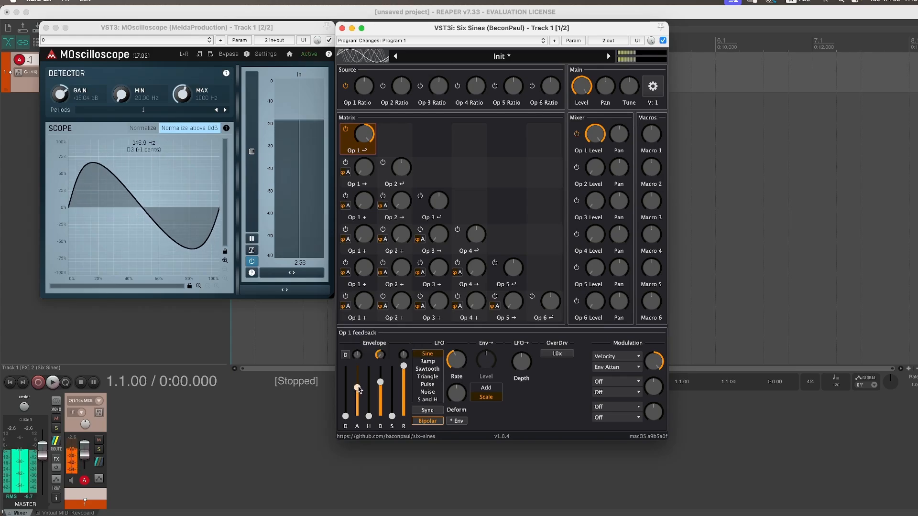
click(617, 382)
mouse_move(565, 371)
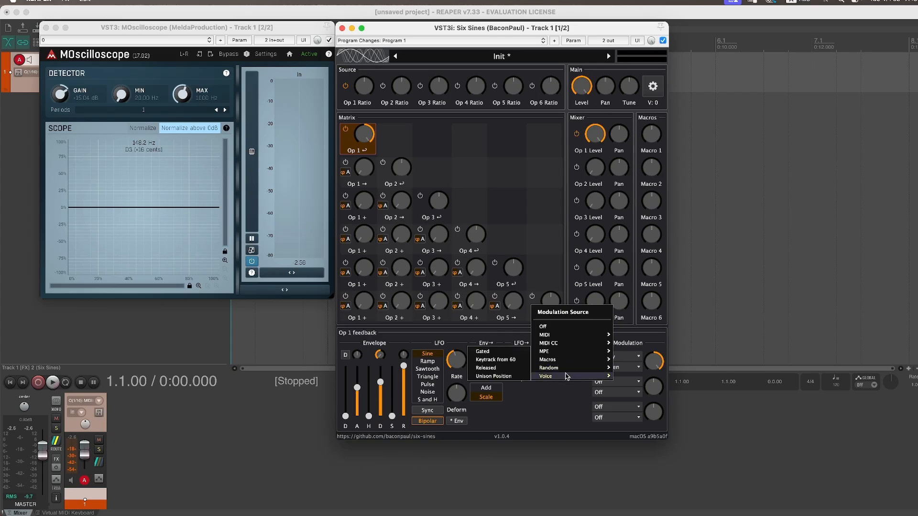
mouse_move(564, 336)
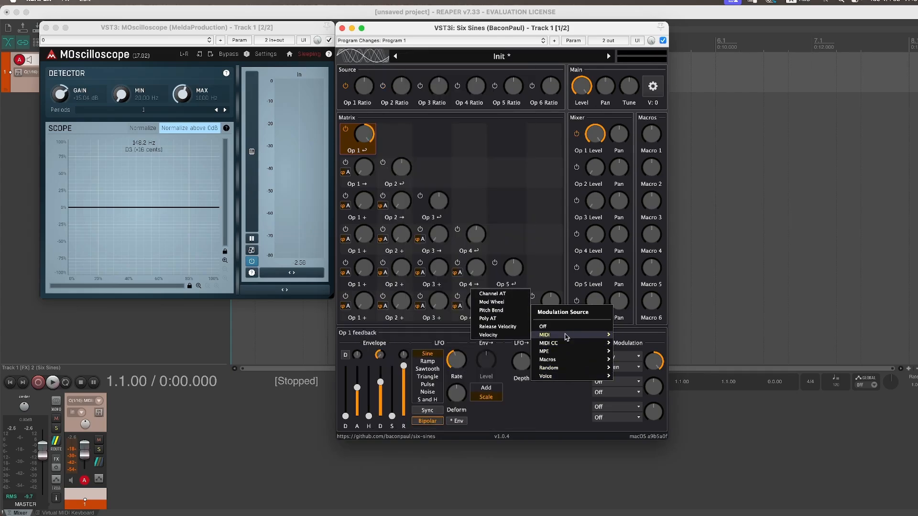
click(493, 335)
click(623, 394)
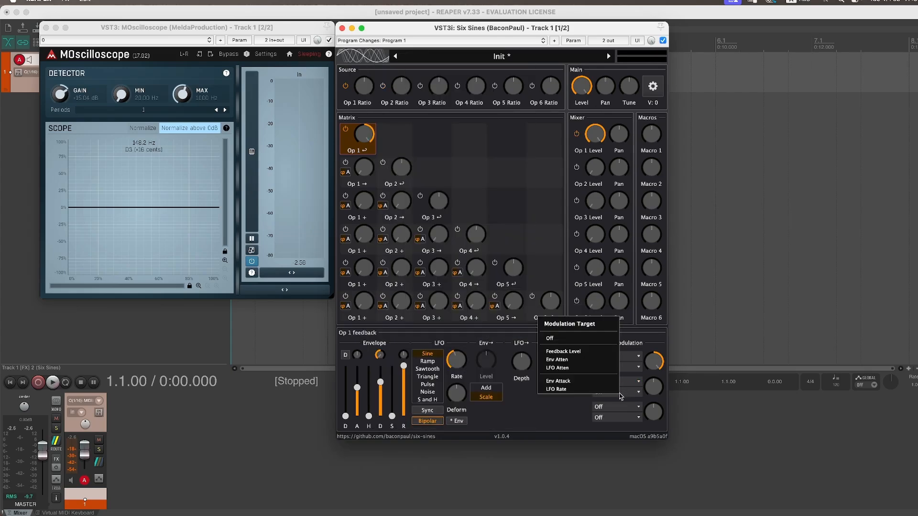
click(563, 383)
Give the velocity-to-attack modulation a slight negative depth, then fine-tune the envelope's attack and Op 1's feedback amount
drag(654, 385, 655, 396)
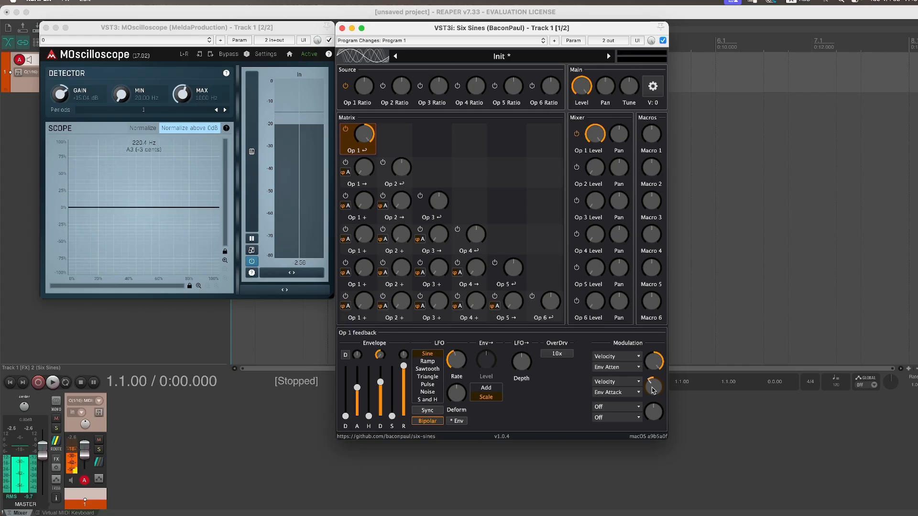
drag(654, 389, 655, 393)
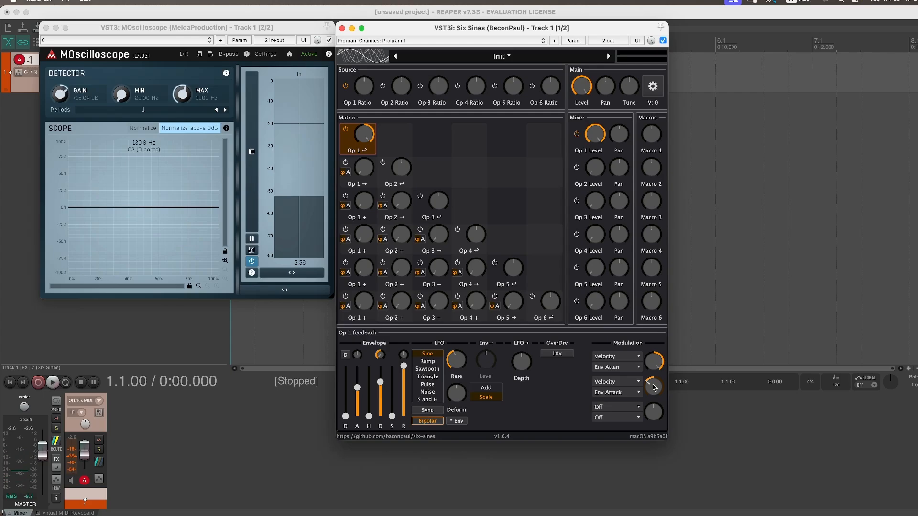
drag(356, 387, 357, 398)
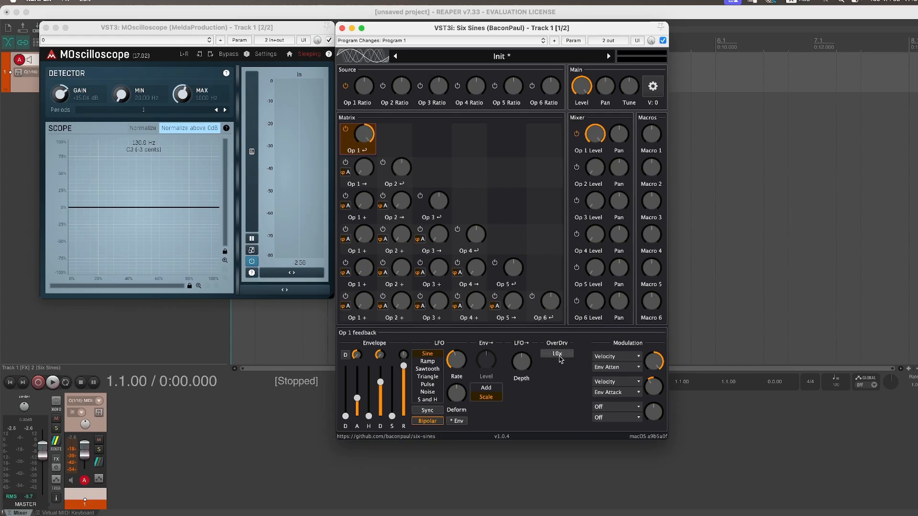
drag(365, 135, 368, 106)
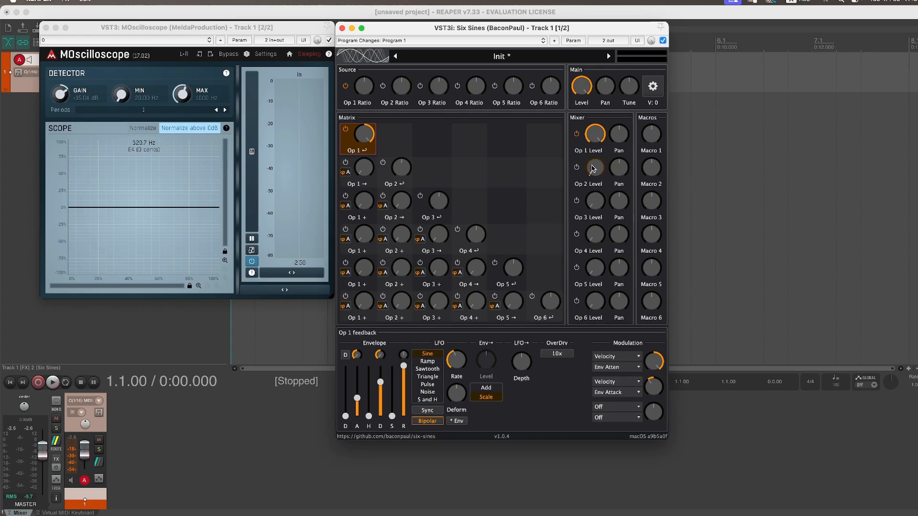
Bring Op 2 into the mixer at a low level and set its source ratio to exactly 12
drag(593, 169, 596, 161)
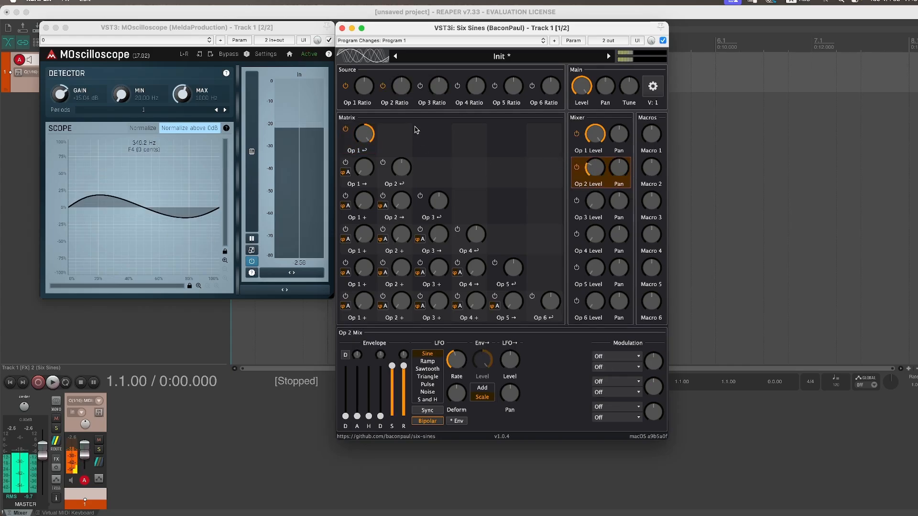
click(402, 87)
drag(402, 87, 407, 67)
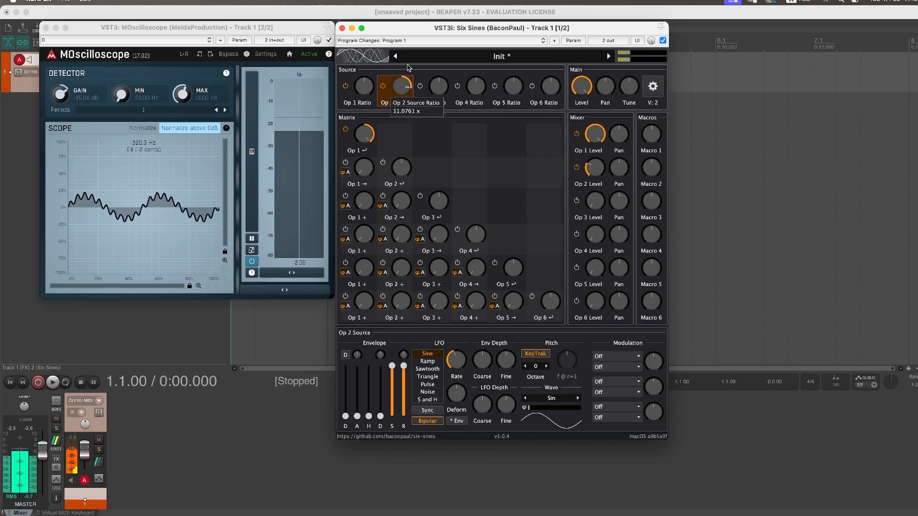
right_click(406, 91)
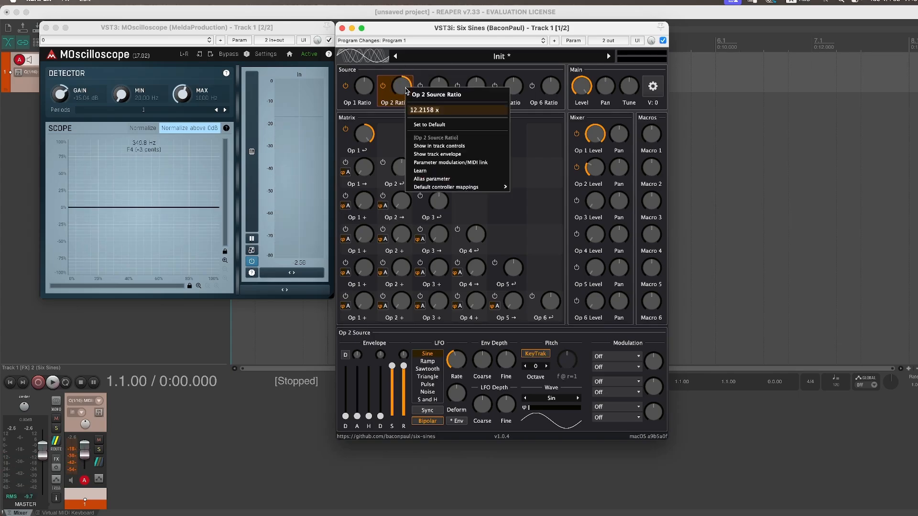
text(12)
key(Return)
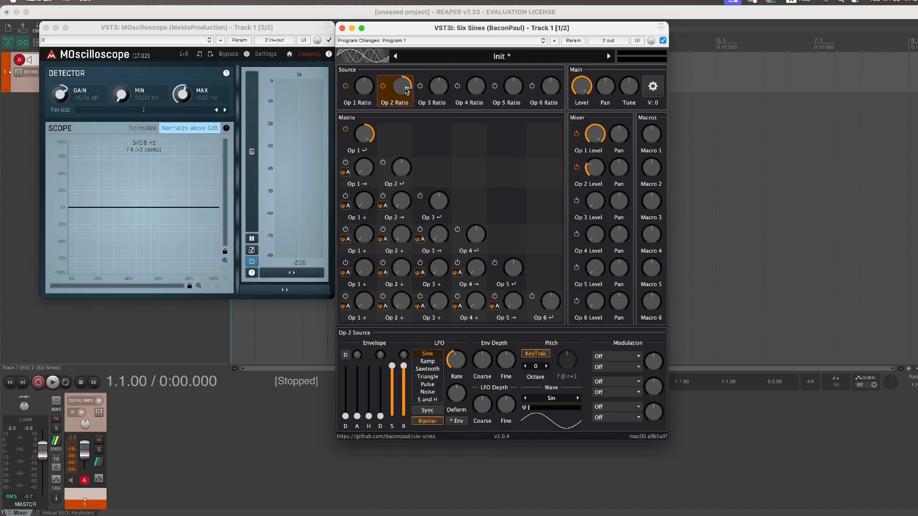
right_click(406, 91)
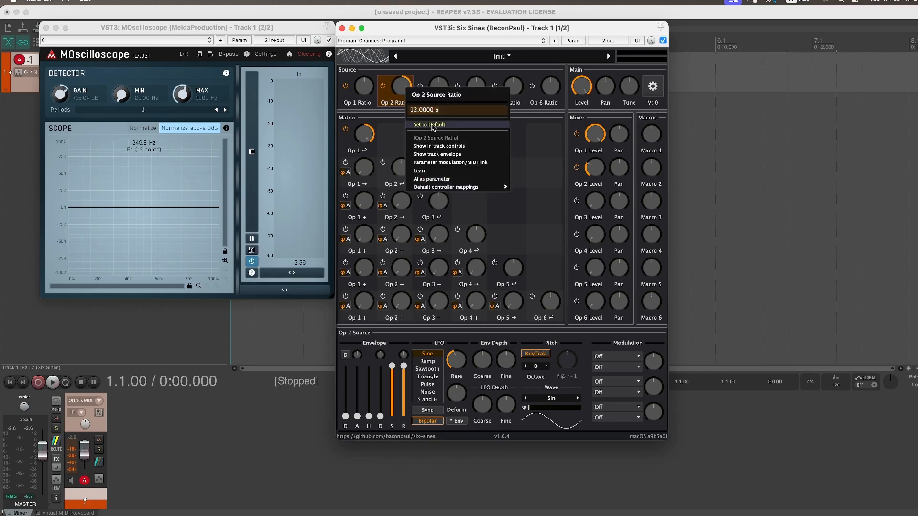
click(403, 88)
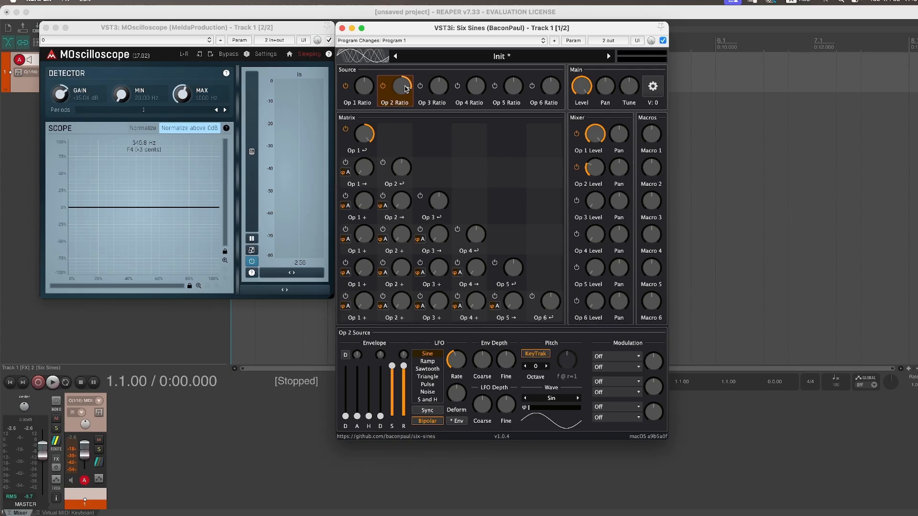
Try a source ratio of 2 on Op 2, then change it to 4
right_click(406, 89)
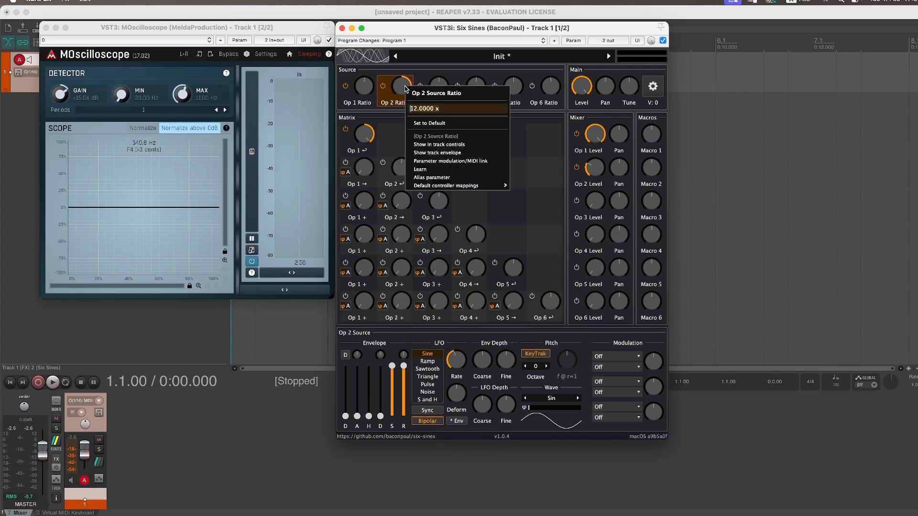
text(2)
key(Return)
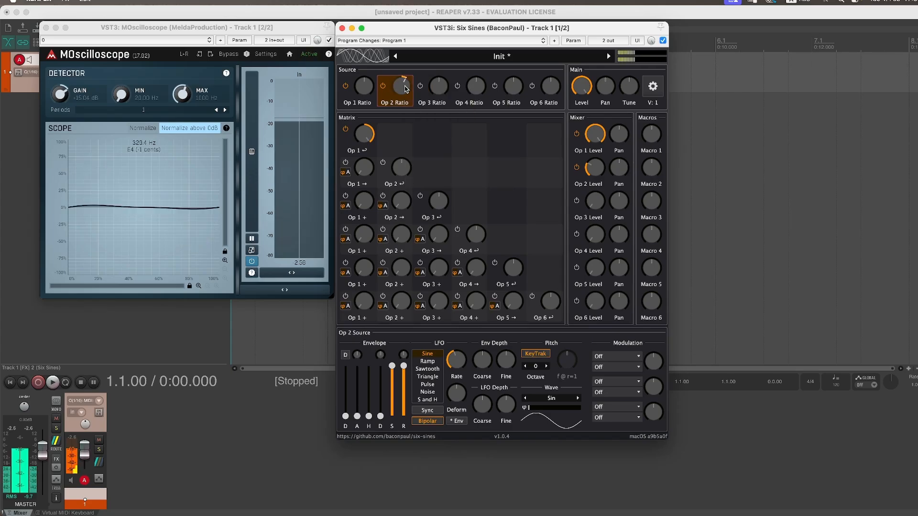
right_click(406, 89)
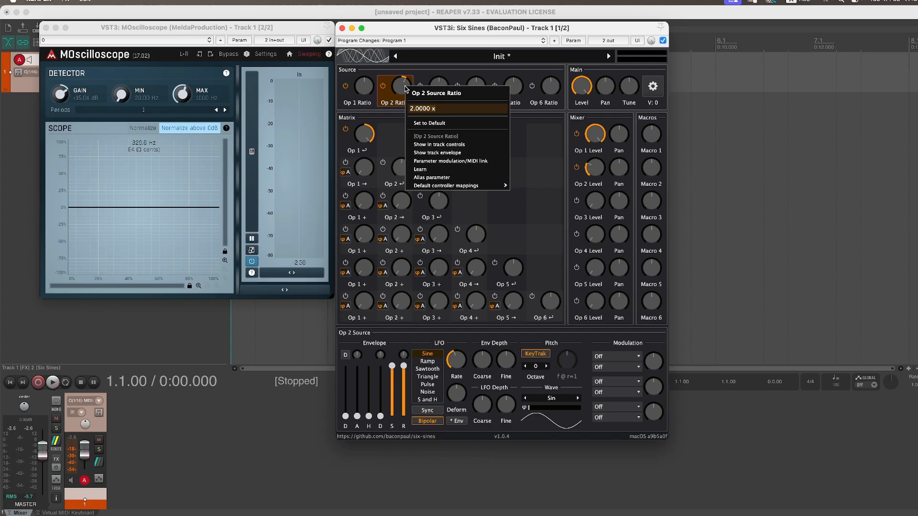
key(Return)
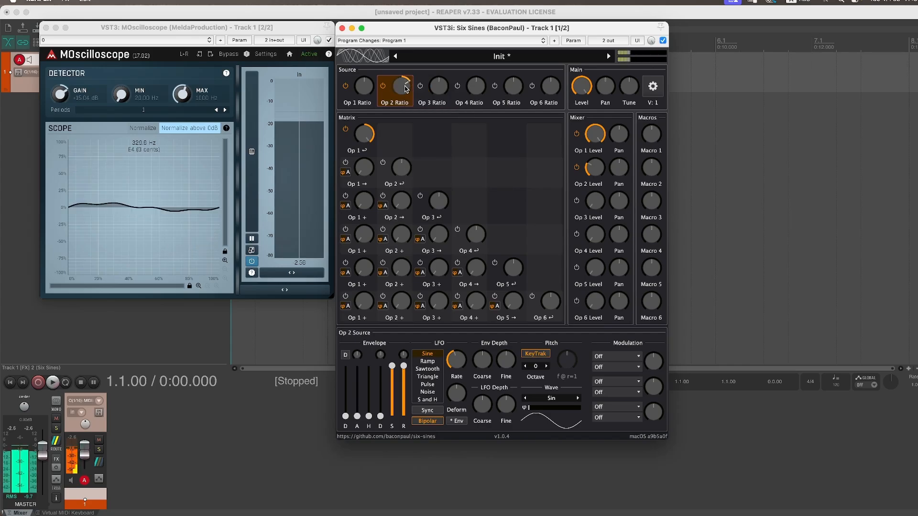
right_click(406, 89)
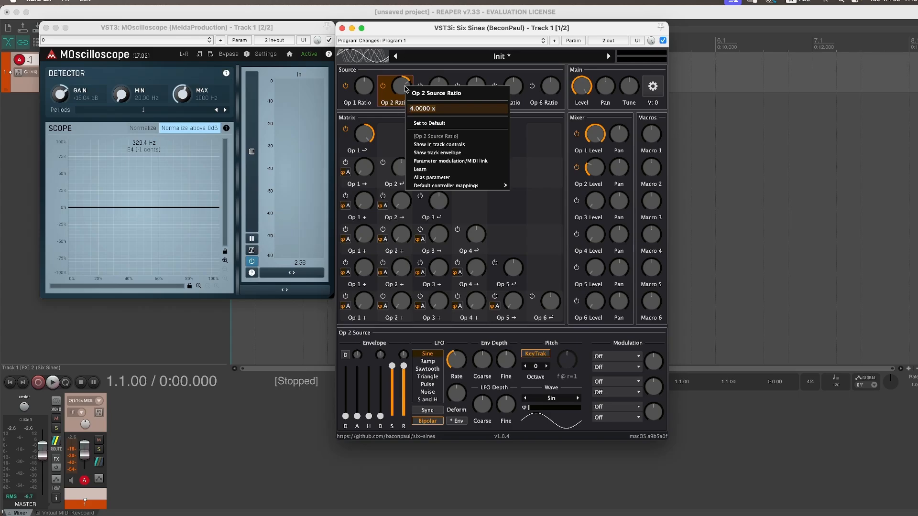
key(Escape)
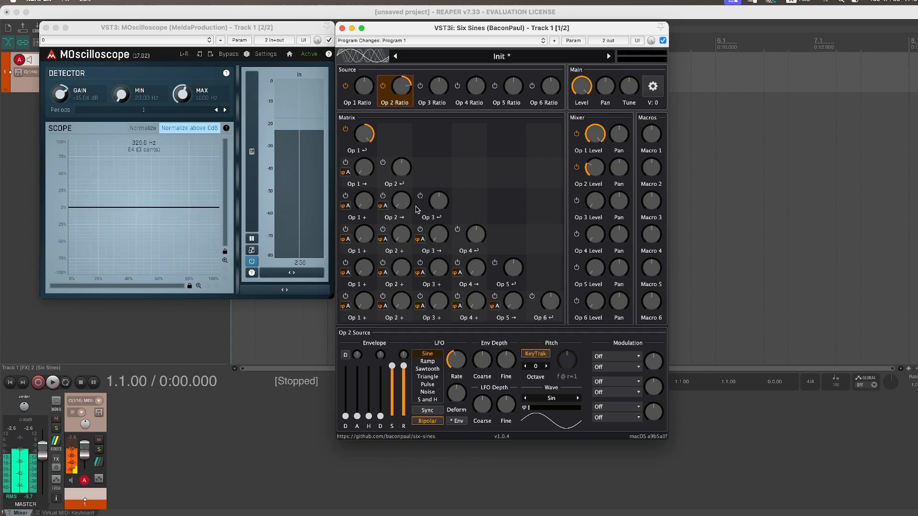
Turn on Op 2's feedback with 10x overdrive and experiment with positive feedback amounts
click(402, 173)
drag(402, 167, 406, 175)
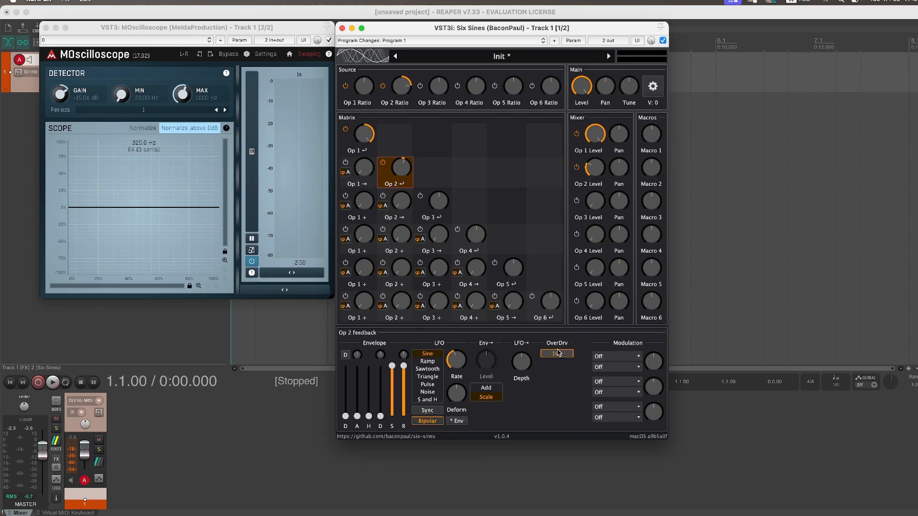
drag(402, 173, 408, 103)
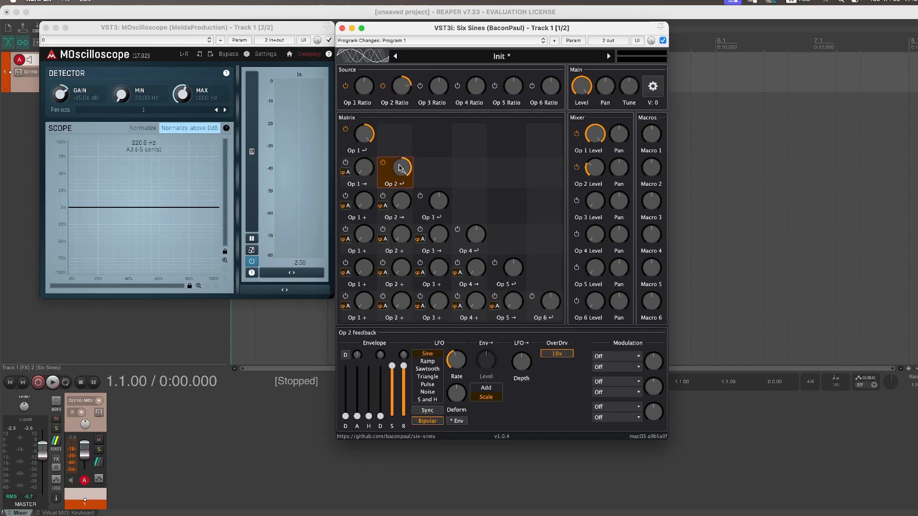
mouse_move(400, 165)
mouse_down()
mouse_move(399, 182)
mouse_move(402, 171)
mouse_up()
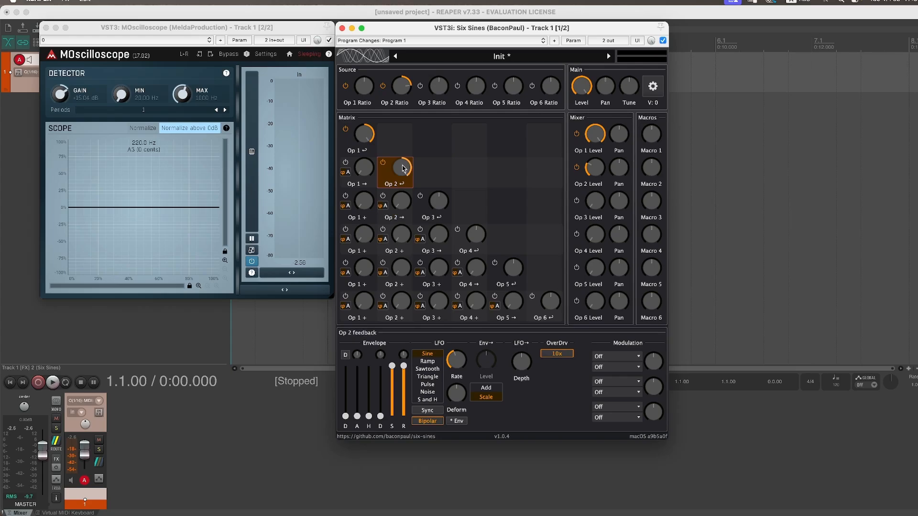
mouse_move(404, 169)
drag(402, 165, 402, 169)
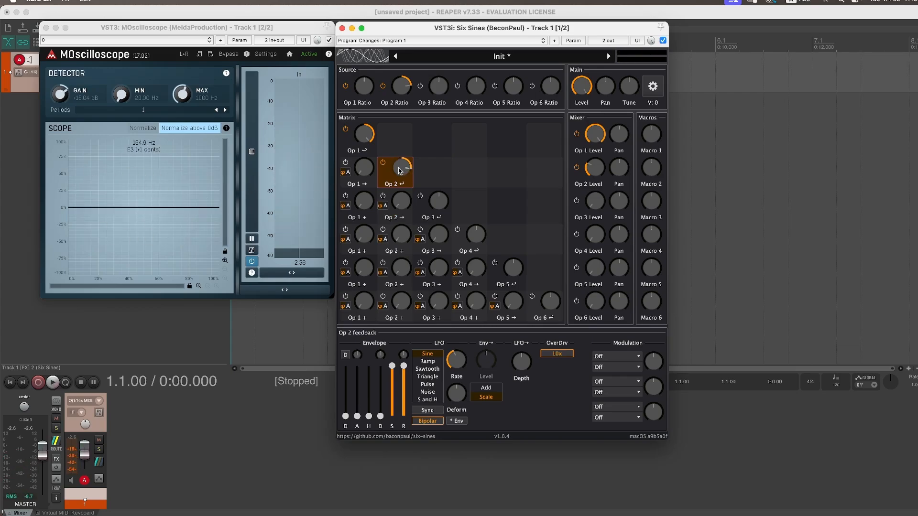
drag(403, 173, 403, 169)
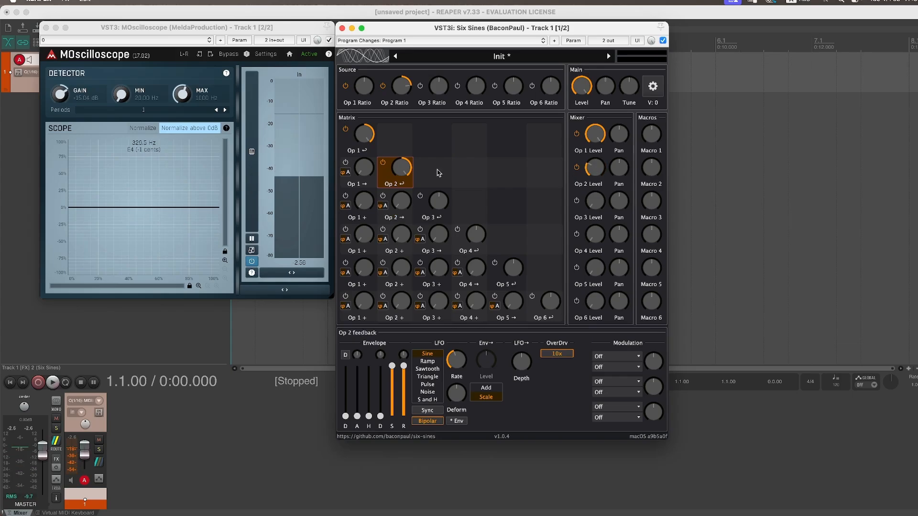
Shape Op 2's mixer envelope with zero sustain and a medium decay
click(597, 172)
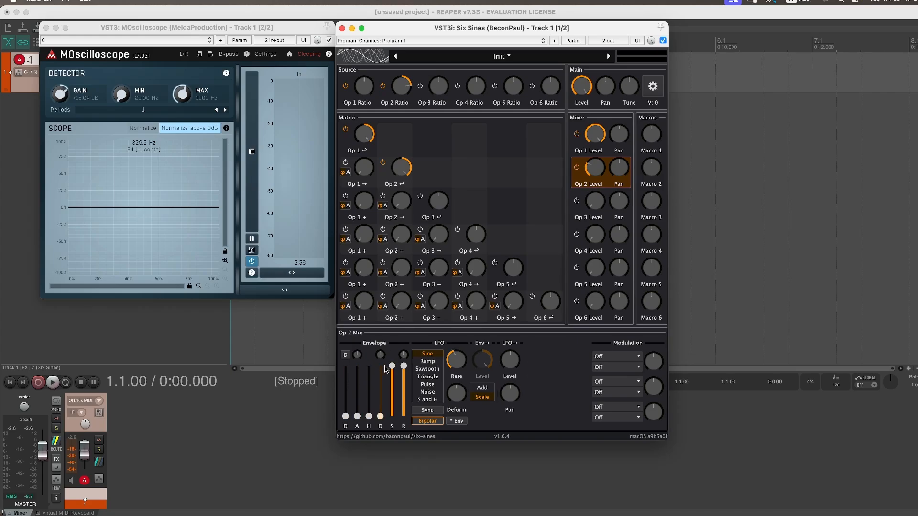
mouse_move(392, 369)
mouse_down()
mouse_move(391, 442)
mouse_move(381, 354)
mouse_up()
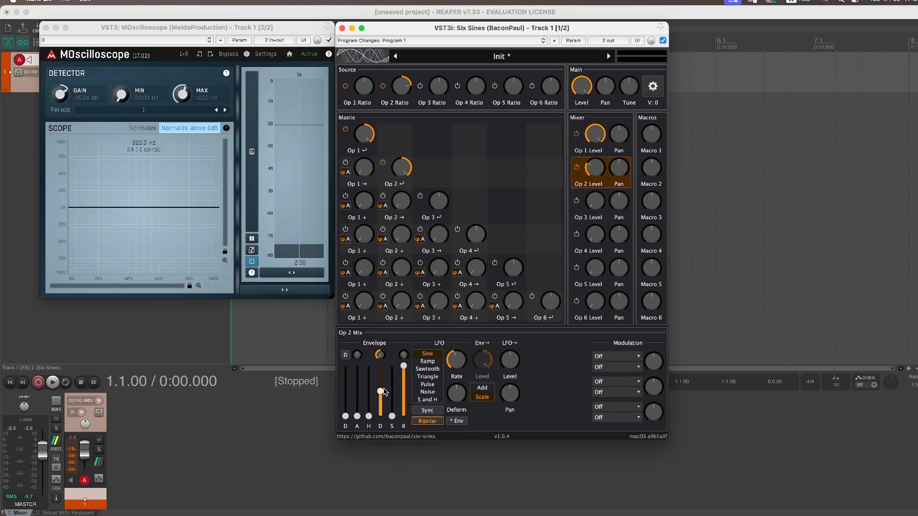
Modulate Op 2's mixer envelope by routing Velocity to Env Atten with a small positive depth
click(613, 359)
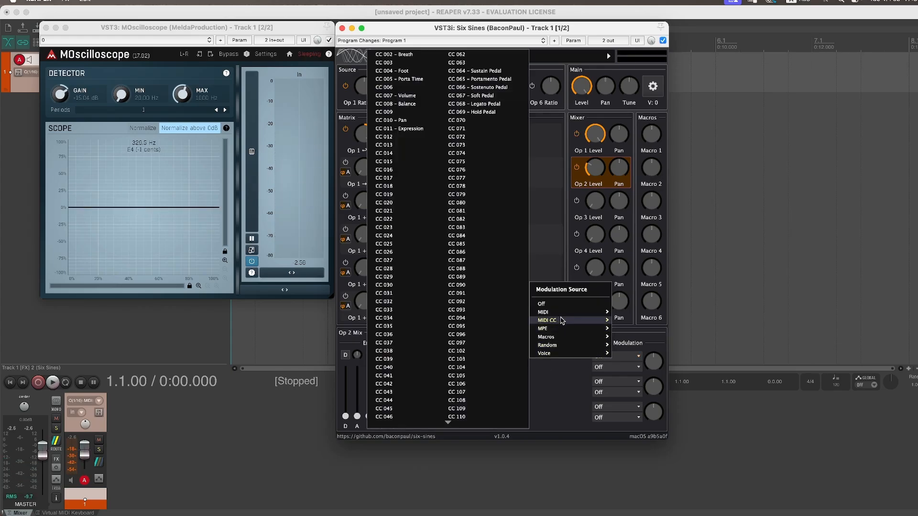
mouse_move(562, 313)
click(504, 313)
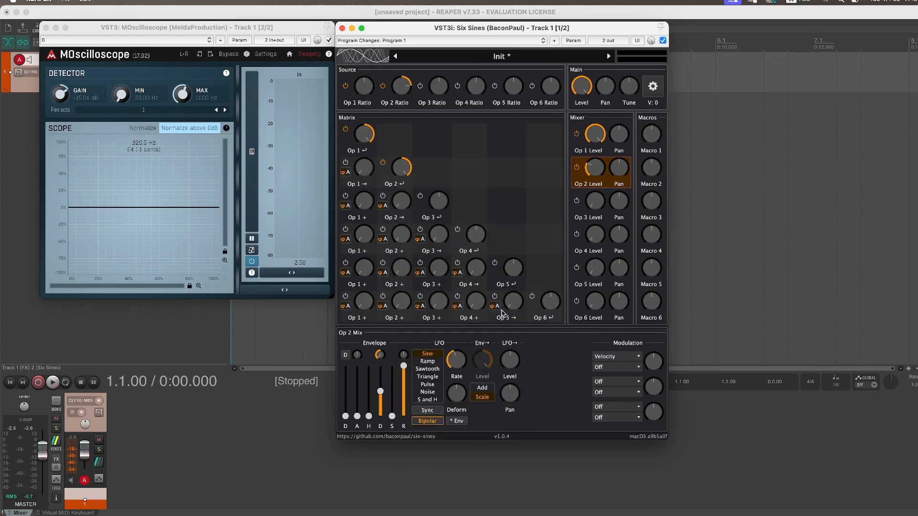
click(630, 367)
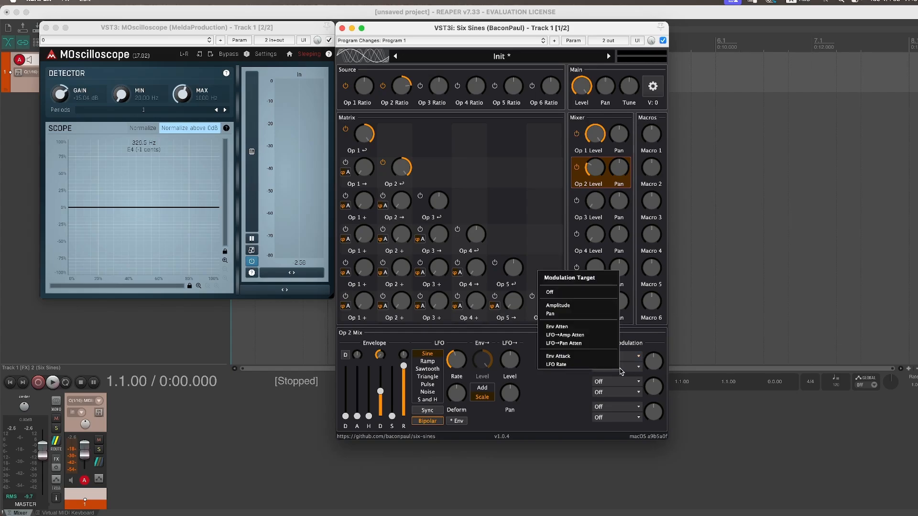
click(565, 327)
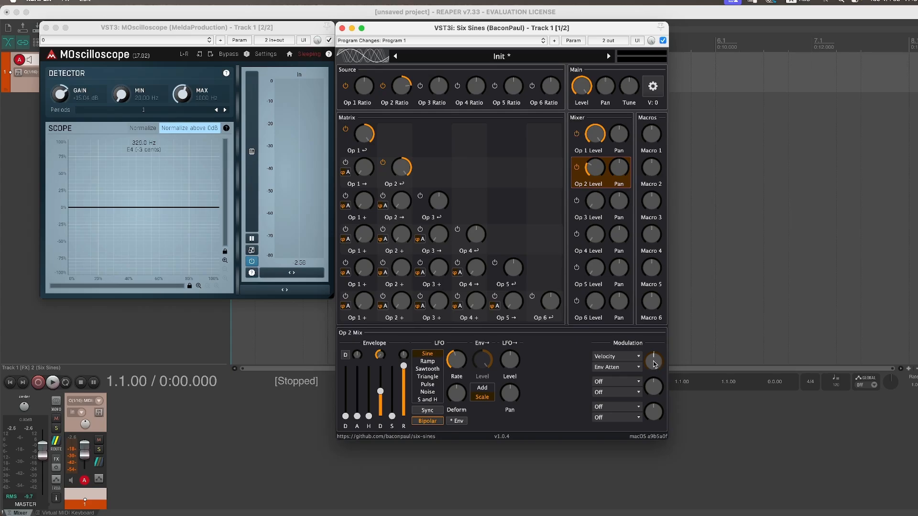
drag(654, 365, 654, 351)
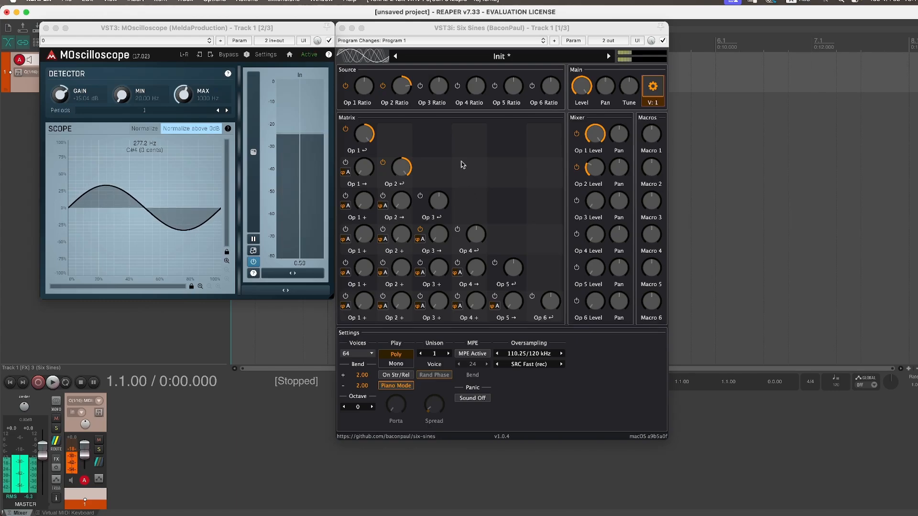
Shape the main output envelope with zero sustain, a decay of about 6.7 s and a lowered decay curve
click(582, 88)
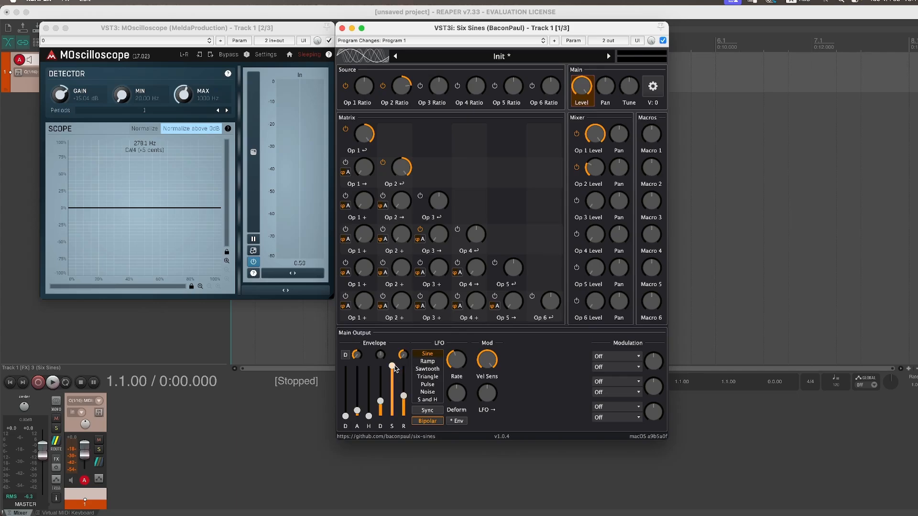
mouse_move(392, 367)
mouse_down()
mouse_move(395, 414)
mouse_move(385, 383)
mouse_up()
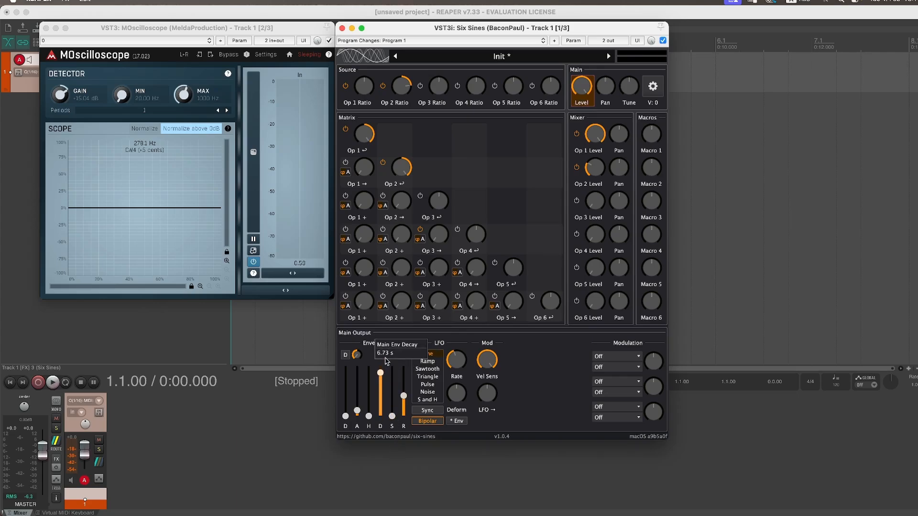
drag(381, 356, 383, 414)
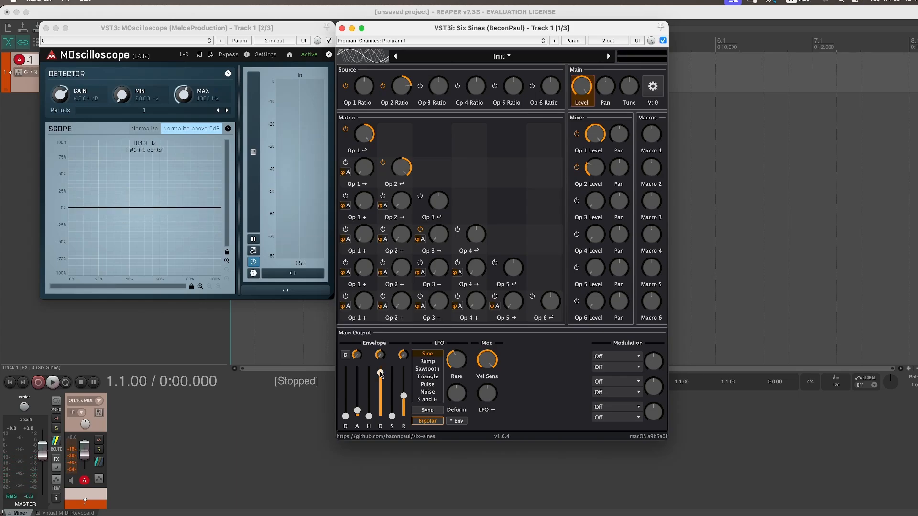
Add subtle vibrato to Op 1's source with a small positive fine LFO depth and a slightly faster LFO rate
click(365, 88)
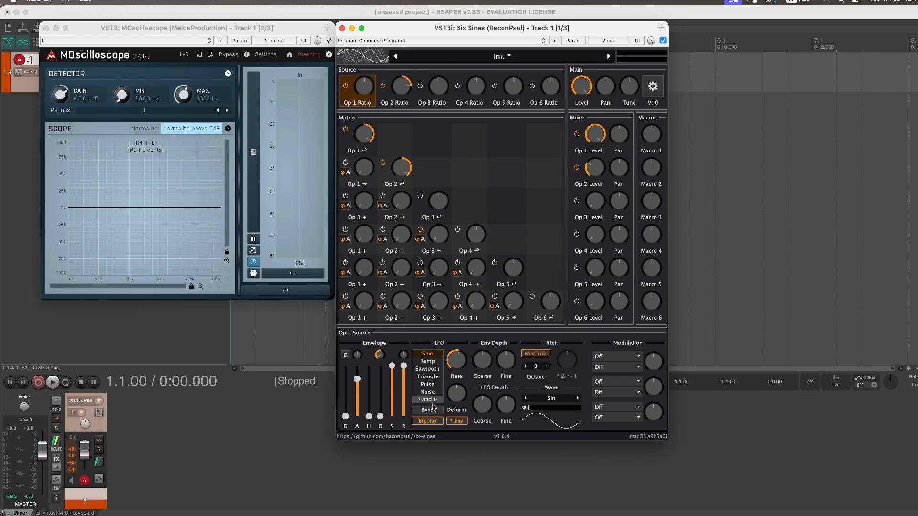
drag(510, 403, 509, 400)
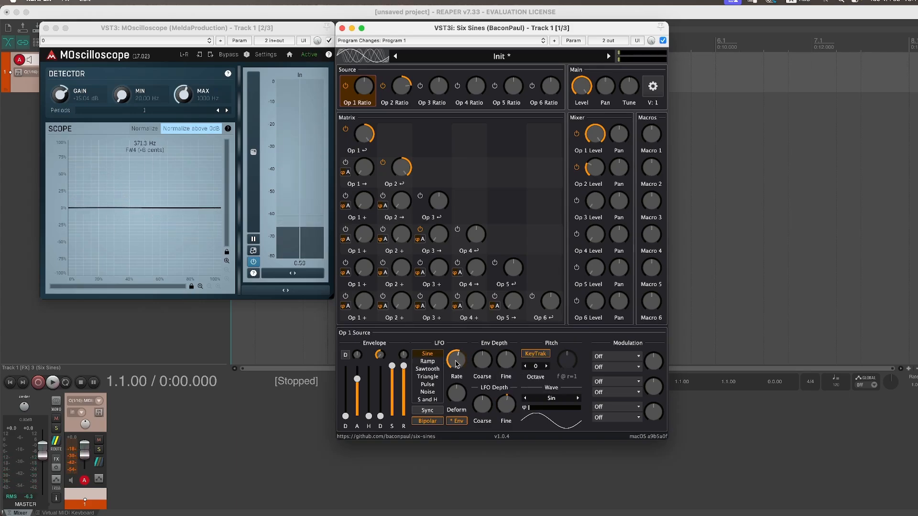
drag(456, 361, 460, 353)
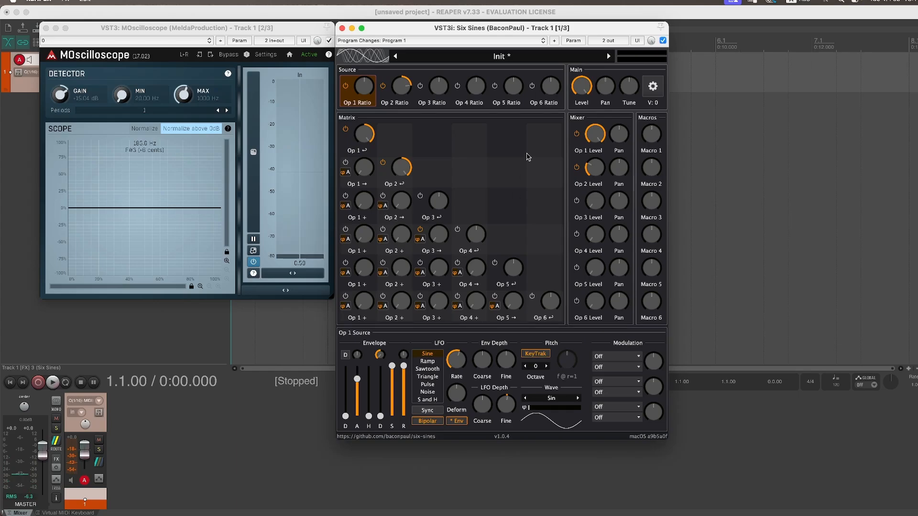
Set the synth's unison to 2 voices
click(654, 86)
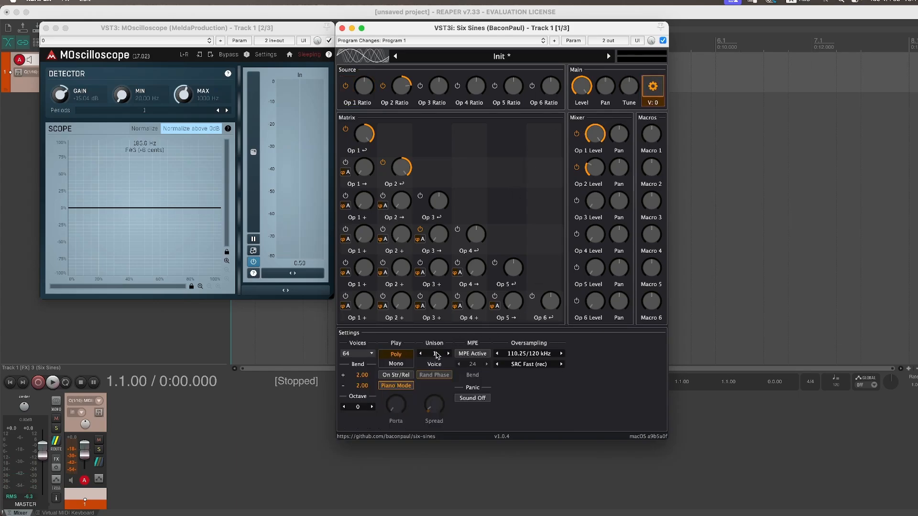
click(449, 354)
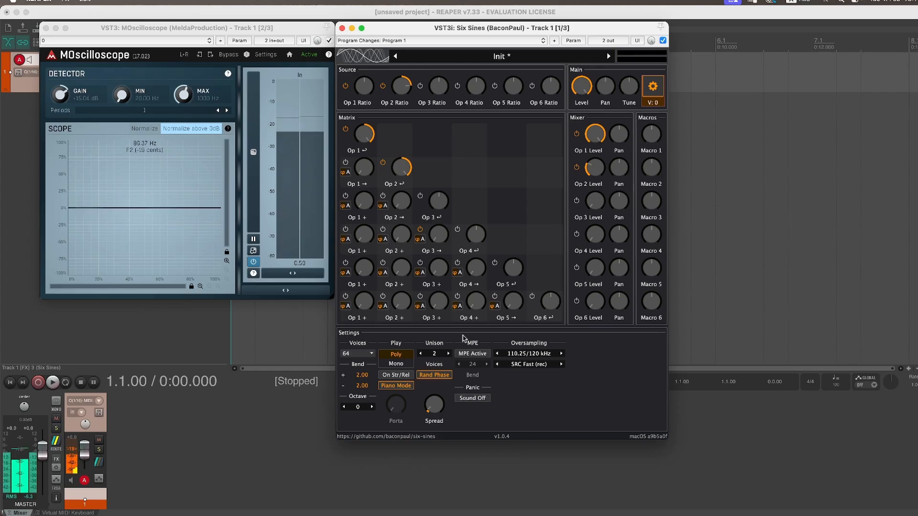
Lengthen the attack of the main output envelope in small increments
click(580, 89)
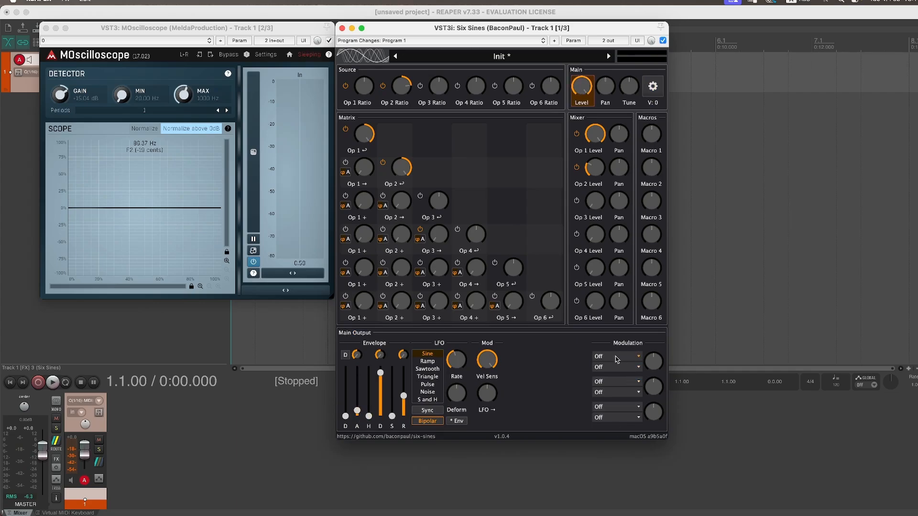
drag(356, 411, 362, 399)
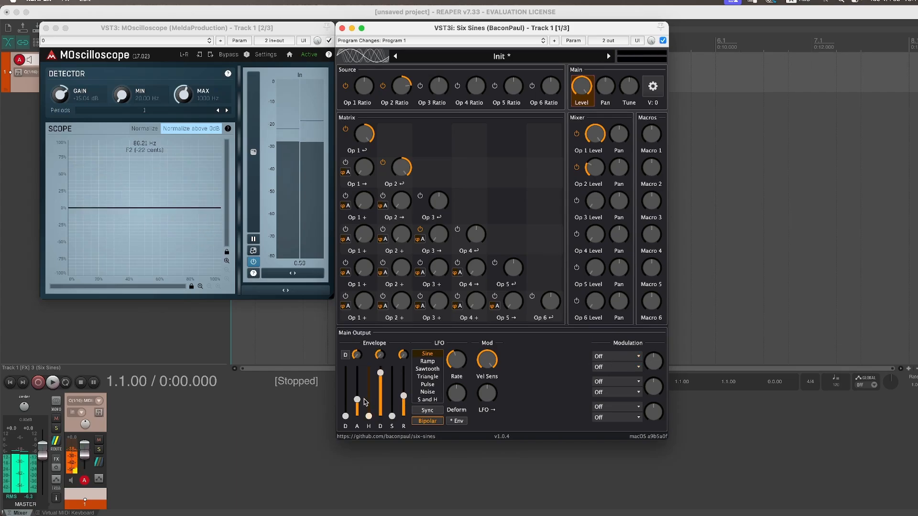
mouse_move(357, 400)
drag(357, 400, 359, 398)
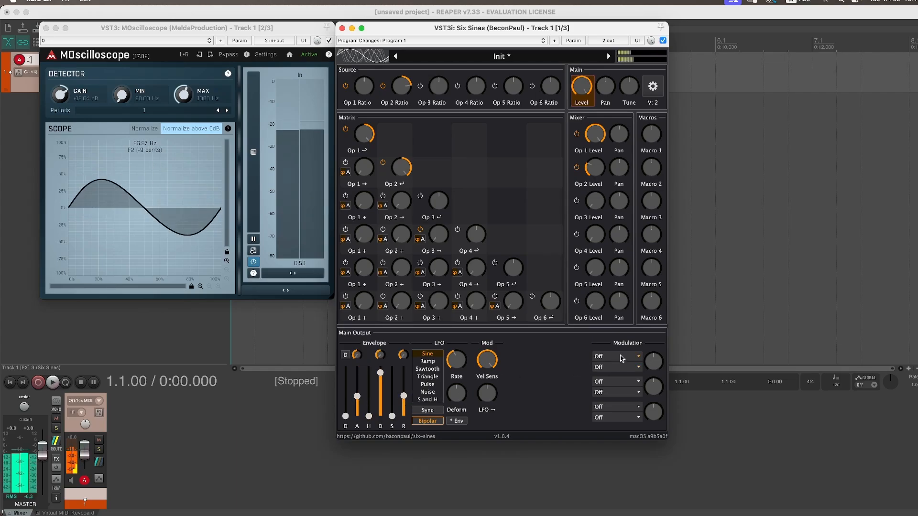
Assign Velocity as the main output's first modulation source, choose its target and give it a negative depth
click(618, 357)
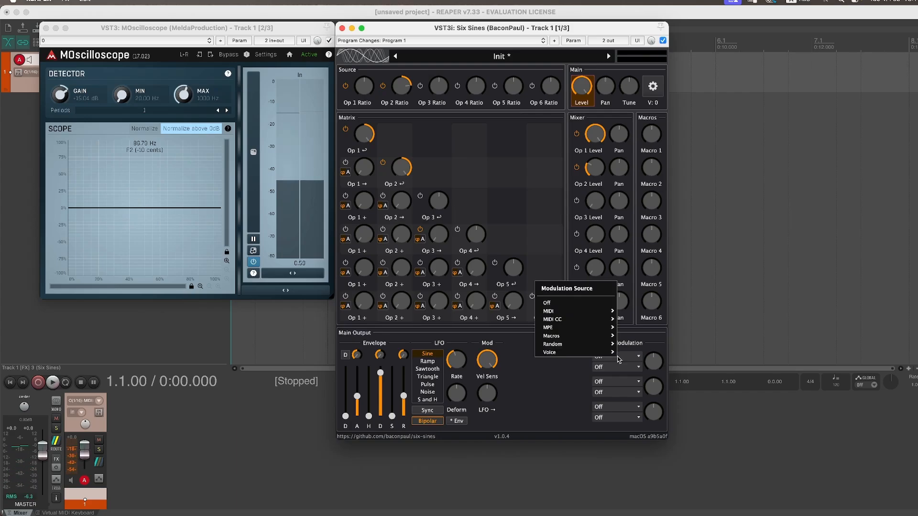
mouse_move(555, 311)
click(502, 311)
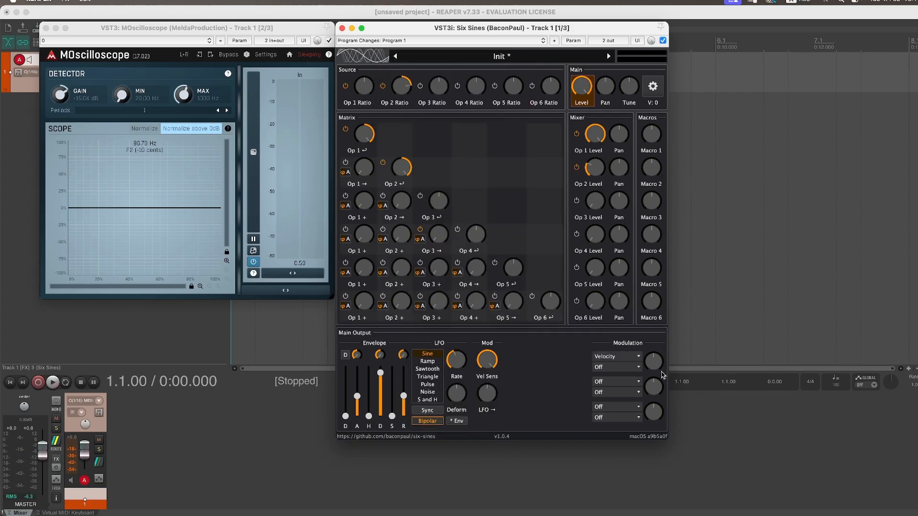
click(617, 368)
click(565, 362)
drag(654, 364, 650, 376)
Give Op 1's mixer envelope a short delay and a short attack, and lower its attack curve
click(595, 138)
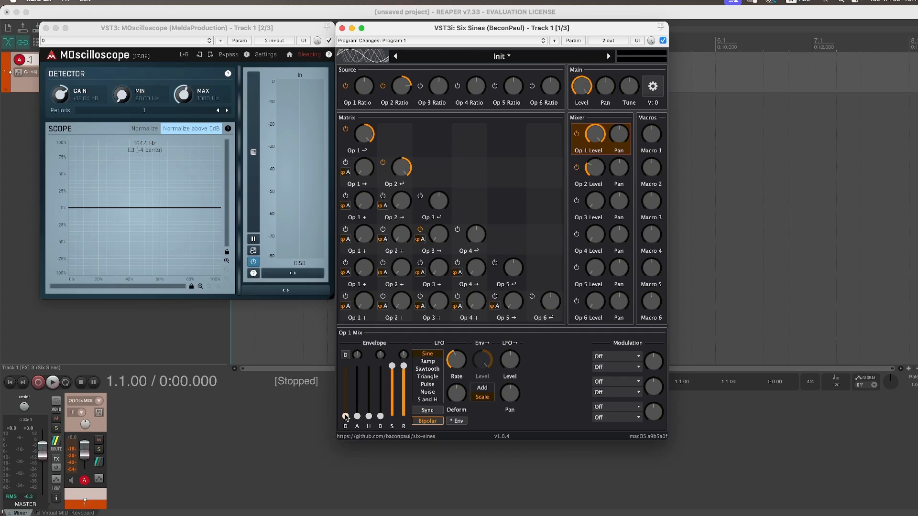
drag(345, 416, 349, 394)
drag(357, 417, 362, 408)
drag(346, 401, 348, 408)
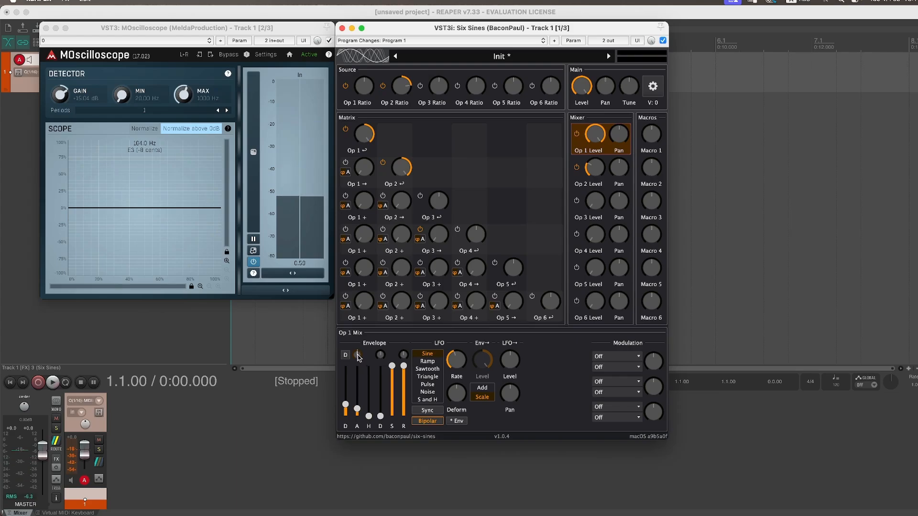
drag(358, 356, 368, 434)
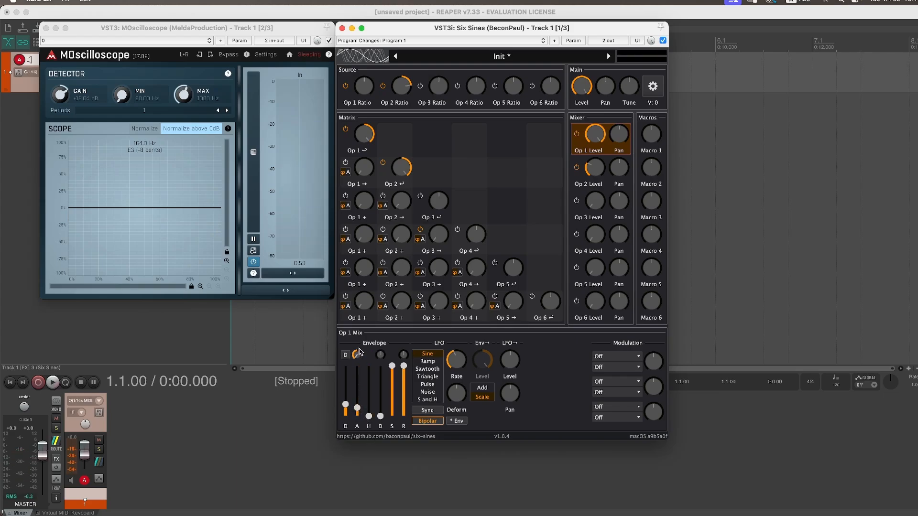